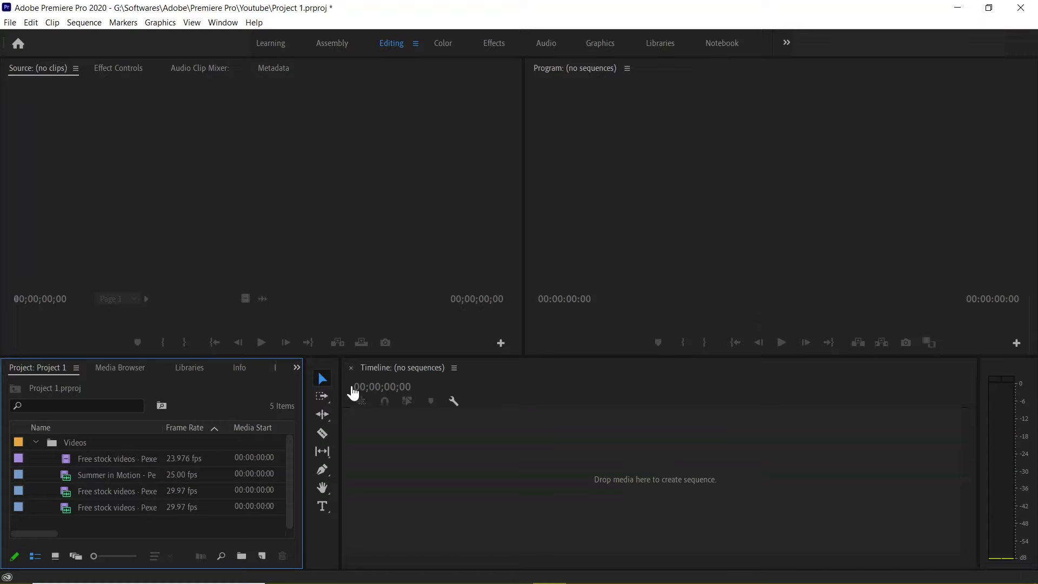
Examine the frame rate, duration, video and audio details of the four clips in the Videos bin using the enlarged project list.
{"action": "left_click", "coordinate": [37, 441]}
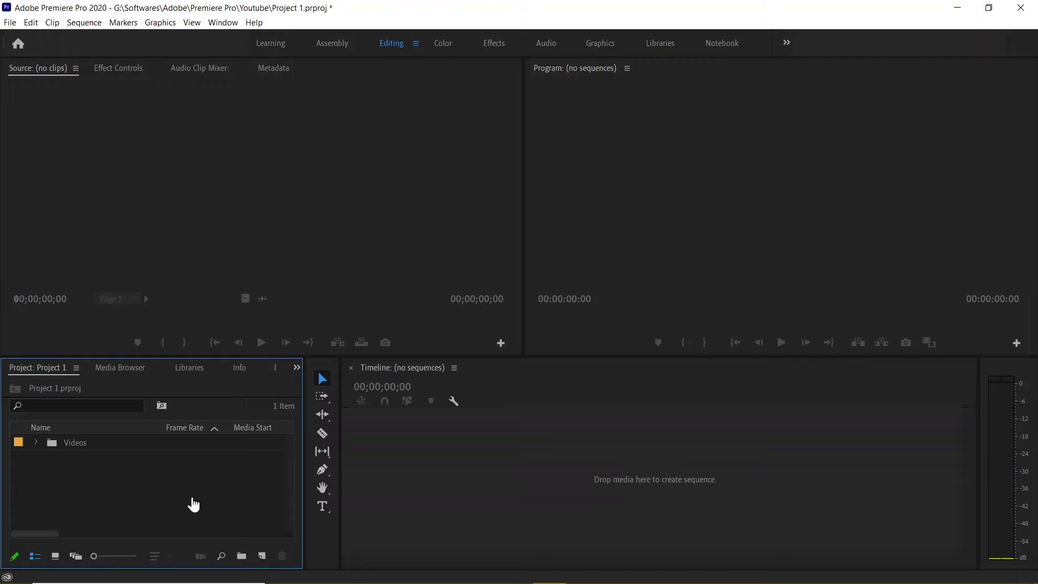
{"action": "left_click", "coordinate": [36, 442]}
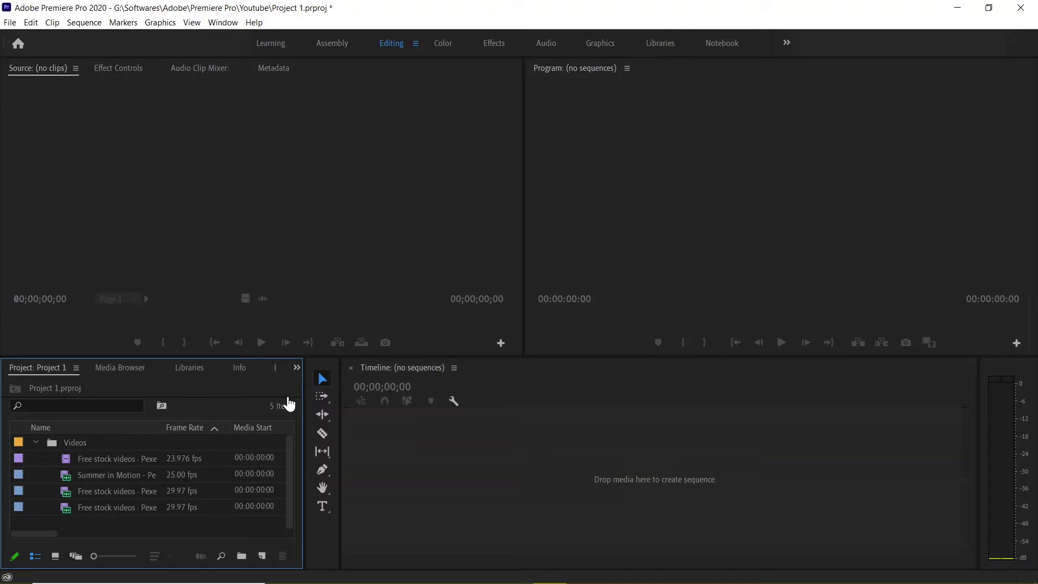
{"action": "key", "text": "grave"}
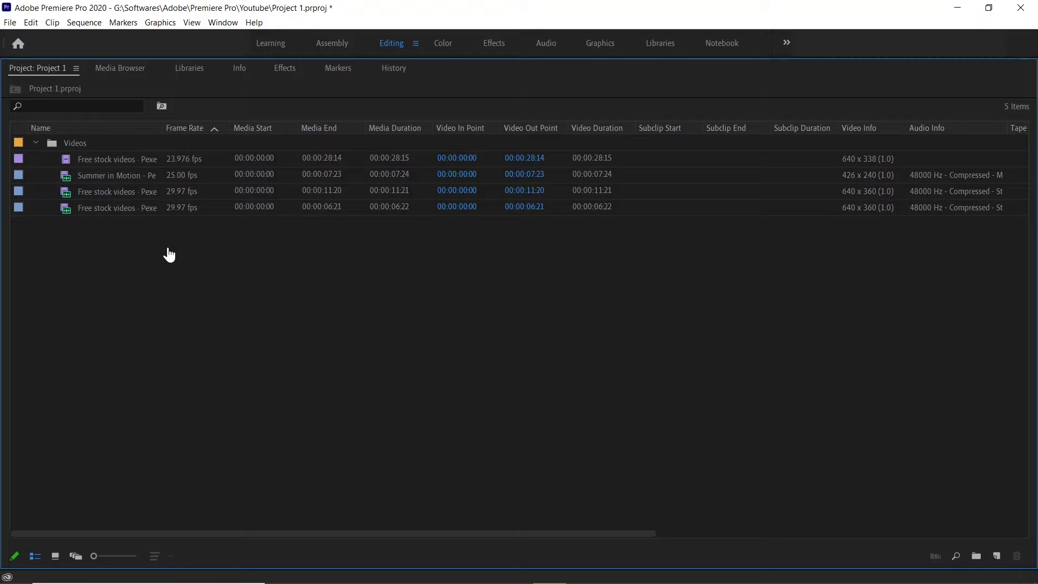
{"action": "left_click_drag", "start_coordinate": [141, 242], "coordinate": [195, 140]}
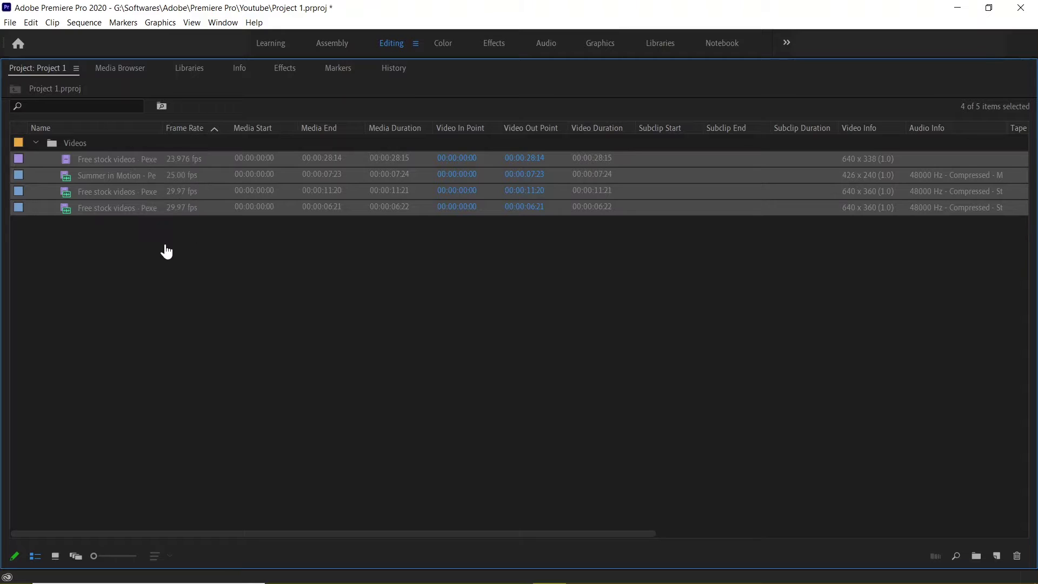
{"action": "left_click", "coordinate": [165, 250]}
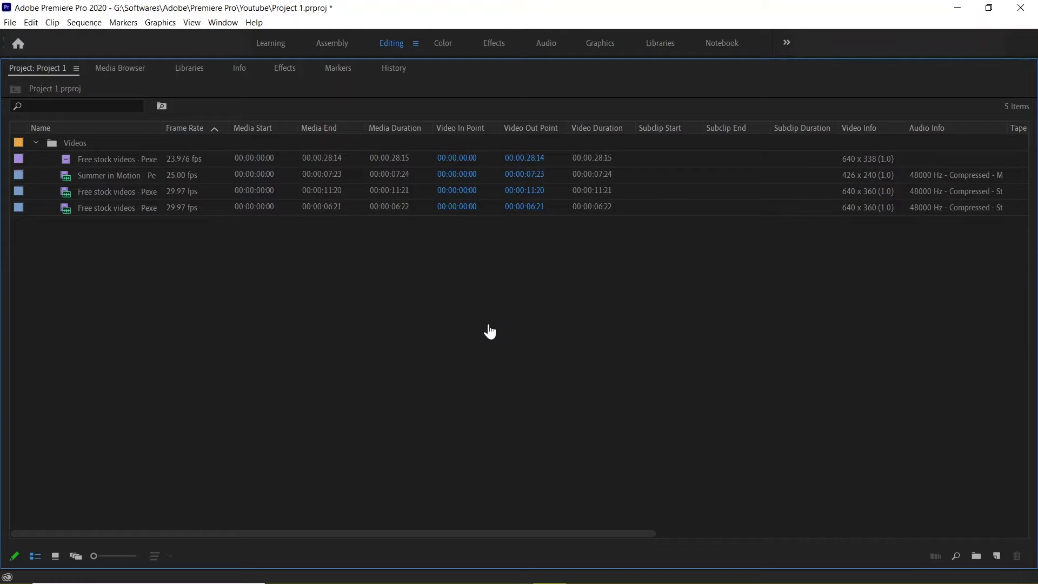
{"action": "key", "text": "grave"}
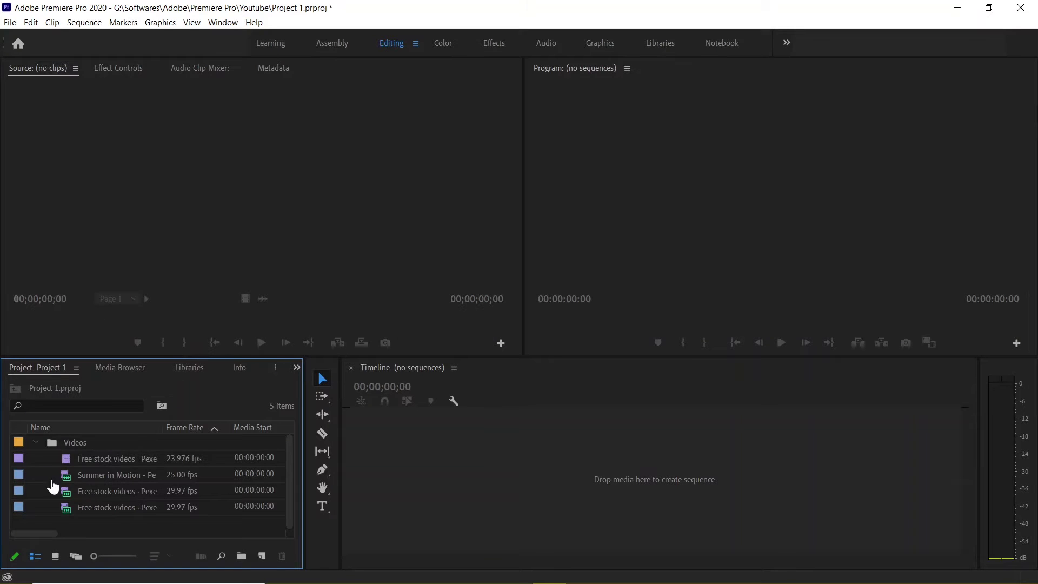
{"action": "left_click", "coordinate": [124, 461]}
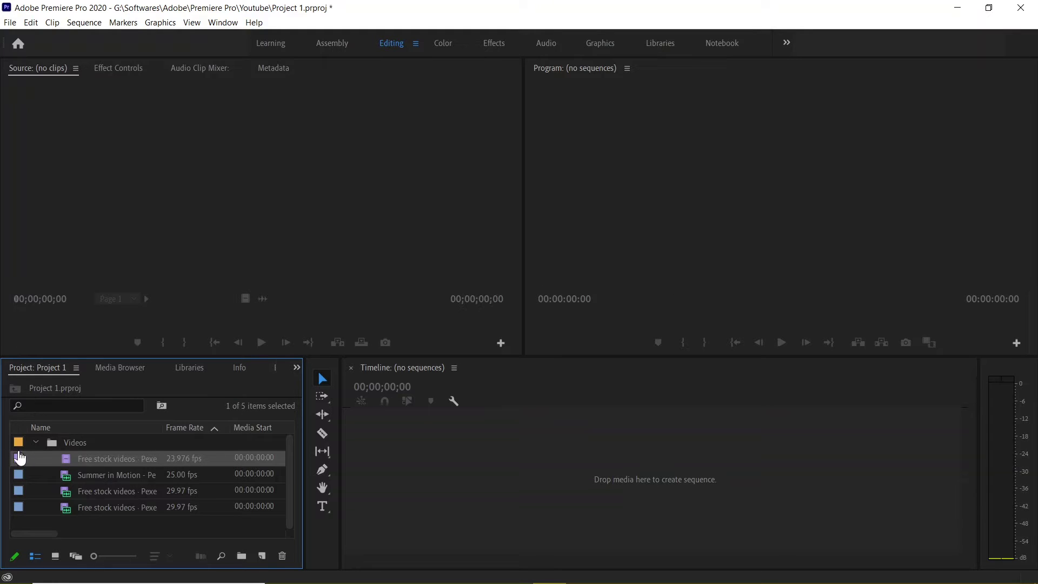
{"action": "left_click", "coordinate": [36, 443]}
{"action": "left_click", "coordinate": [36, 443]}
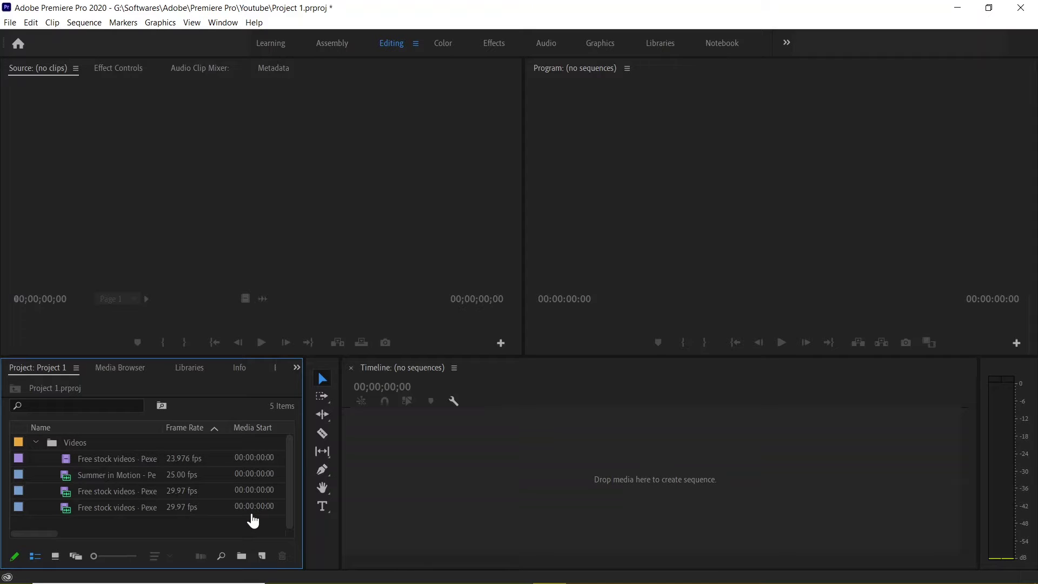
{"action": "mouse_move", "coordinate": [253, 520]}
{"action": "mouse_move", "coordinate": [238, 500]}
{"action": "left_click", "coordinate": [145, 464]}
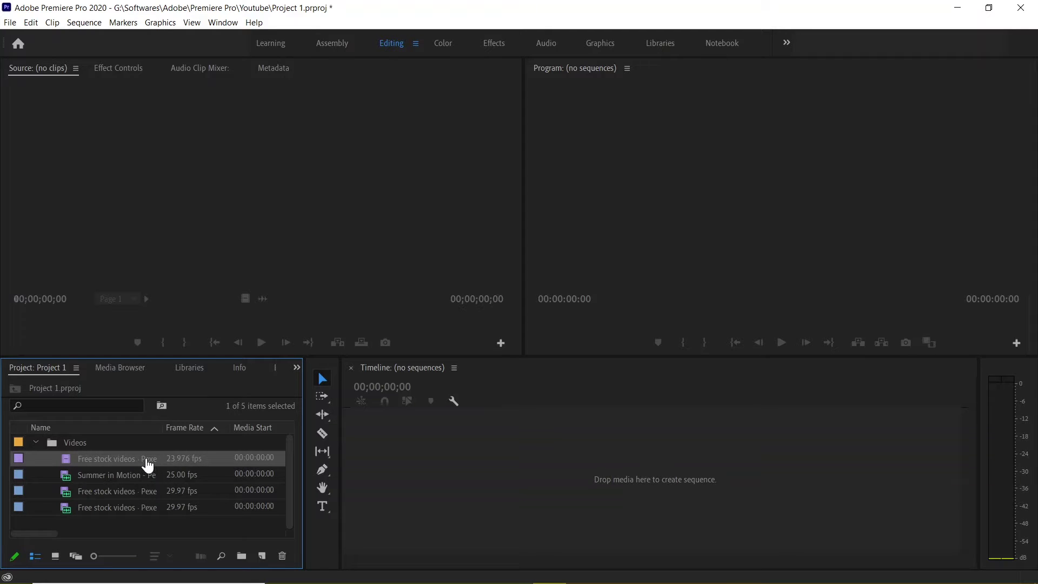
{"action": "right_click", "coordinate": [148, 465]}
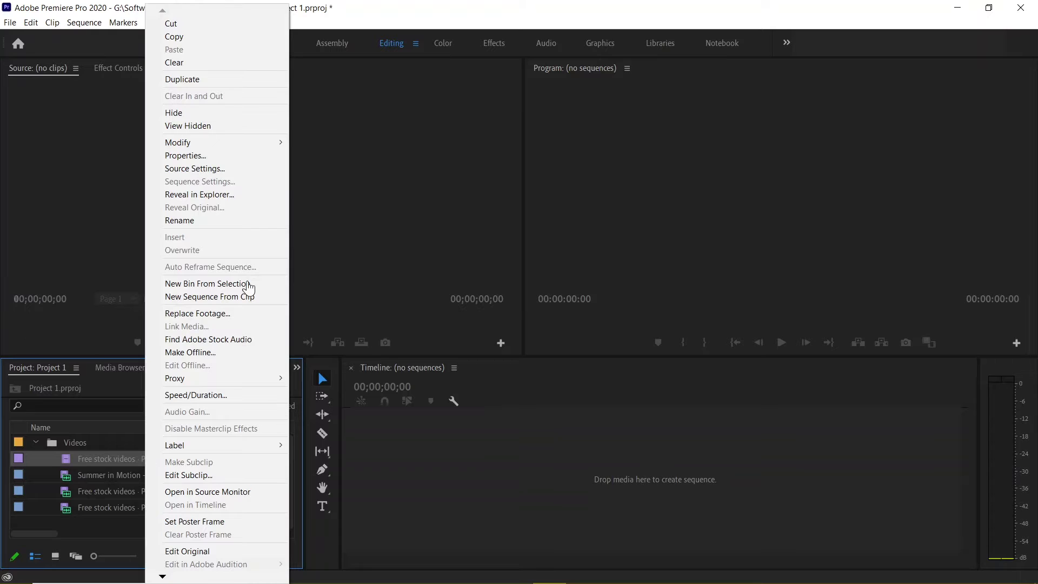
{"action": "left_click", "coordinate": [215, 301]}
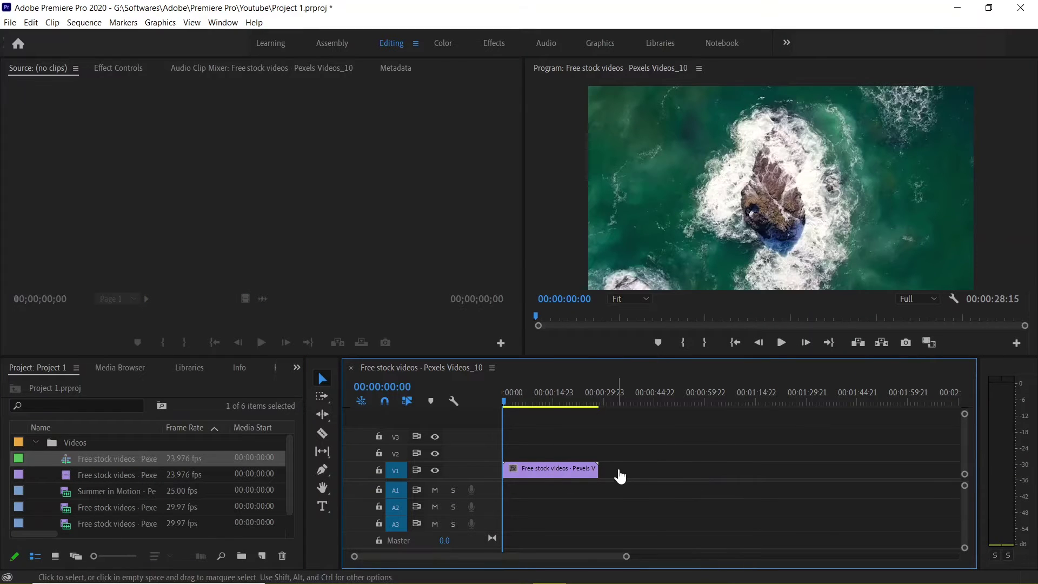
{"action": "left_click", "coordinate": [35, 452]}
{"action": "key", "text": "Delete"}
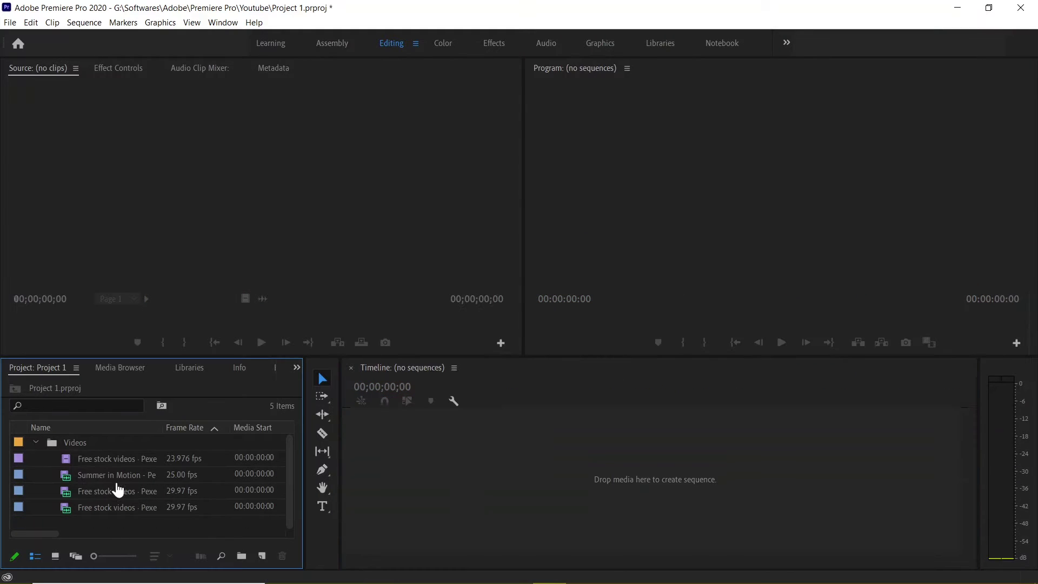
Create a new sequence from the 23.976 fps clip in the Videos bin.
{"action": "right_click", "coordinate": [128, 466]}
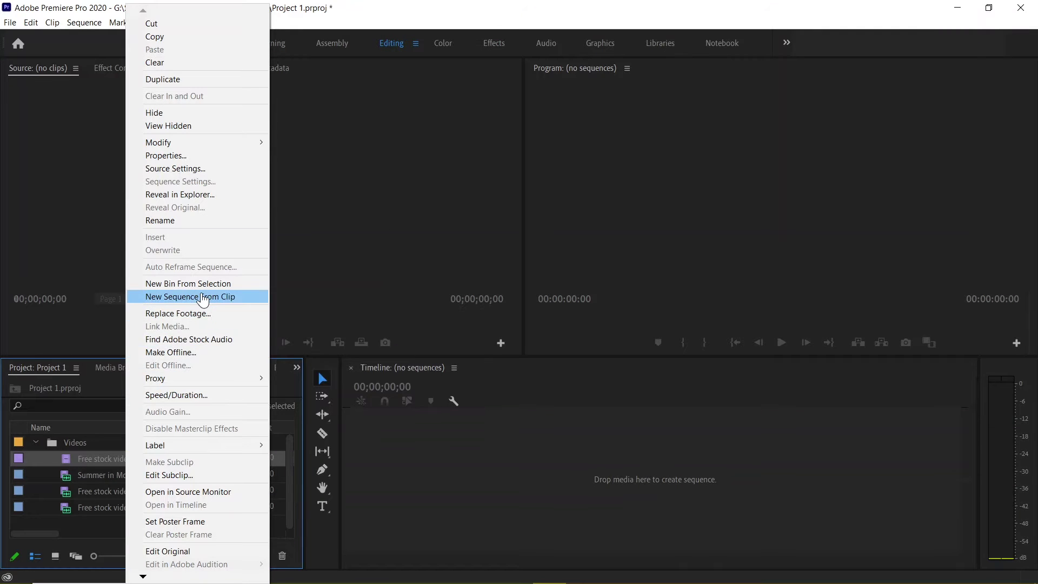
{"action": "left_click", "coordinate": [254, 298]}
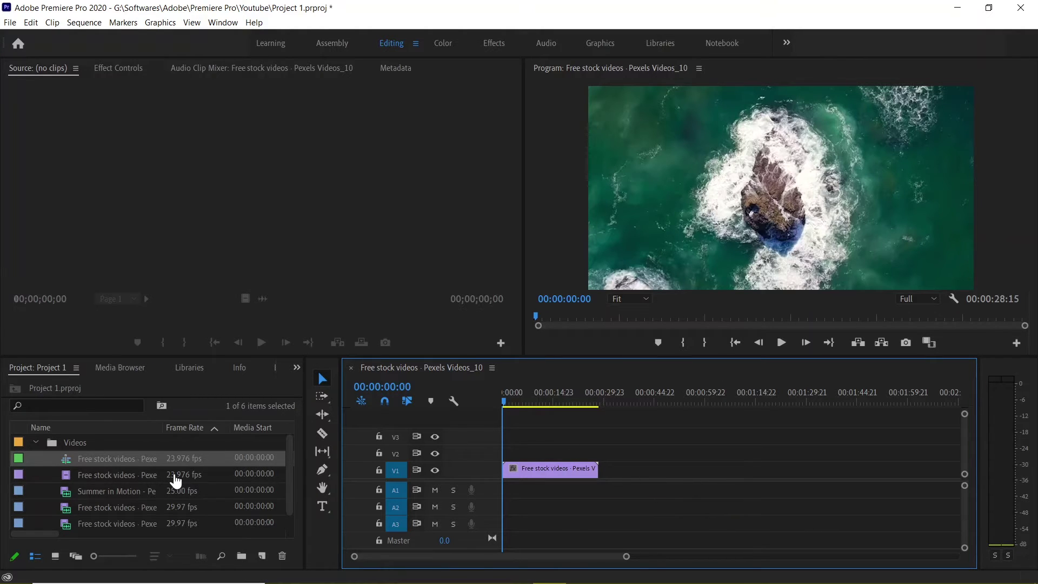
{"action": "scroll", "coordinate": [176, 482], "scroll_direction": "down", "scroll_amount": 1}
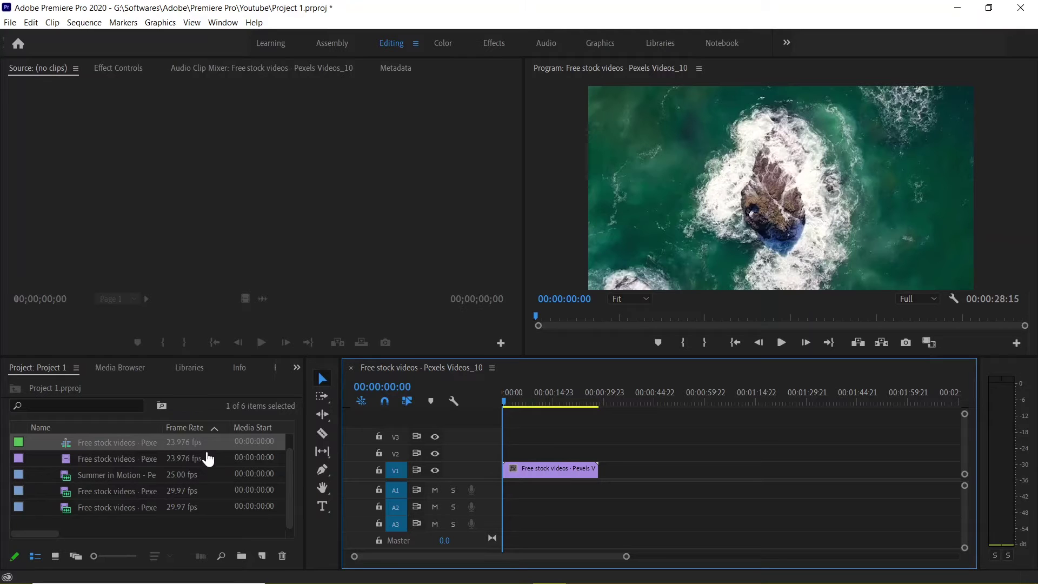
Rename the new sequence in the Videos bin as Sequence 1, enlarging the project list for the edit and restoring it.
{"action": "left_click", "coordinate": [214, 397]}
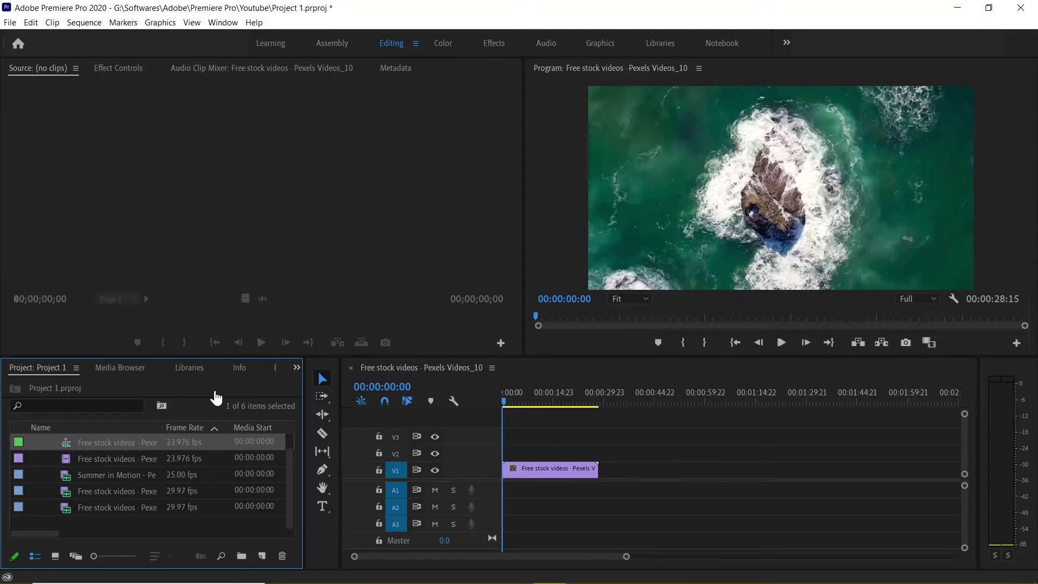
{"action": "key", "text": "grave"}
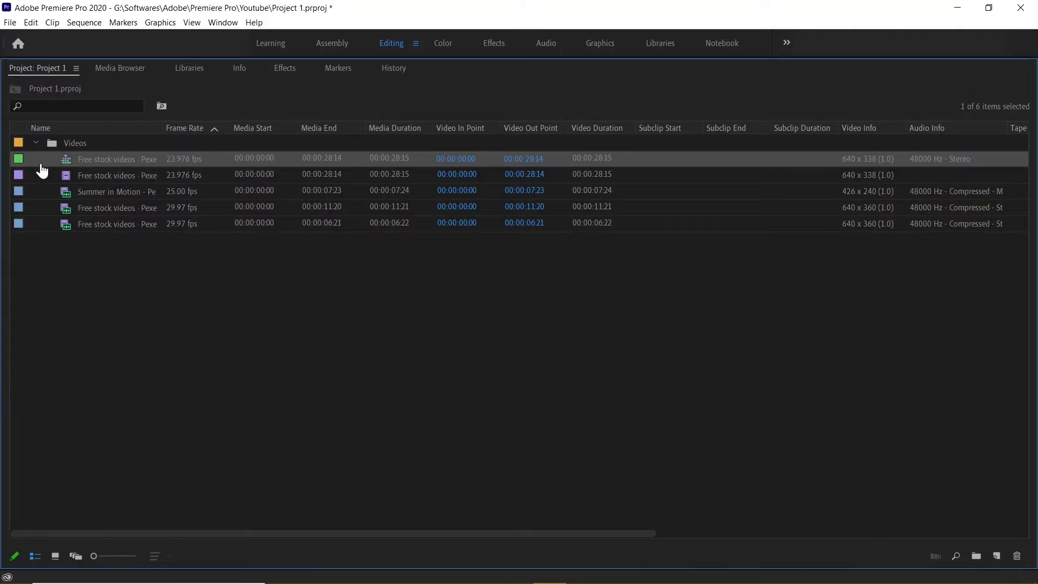
{"action": "left_click", "coordinate": [125, 347]}
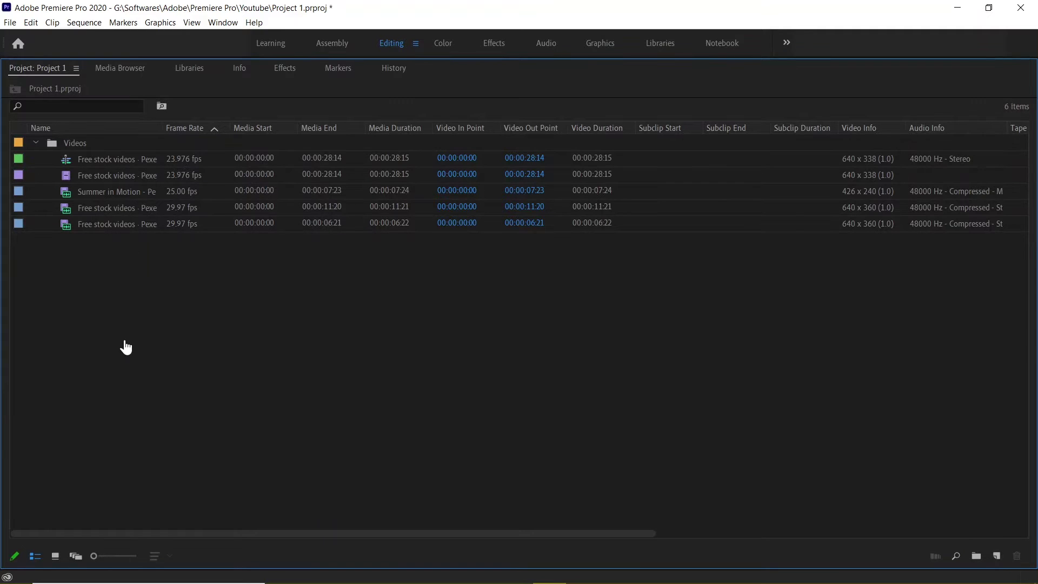
{"action": "left_click", "coordinate": [108, 165]}
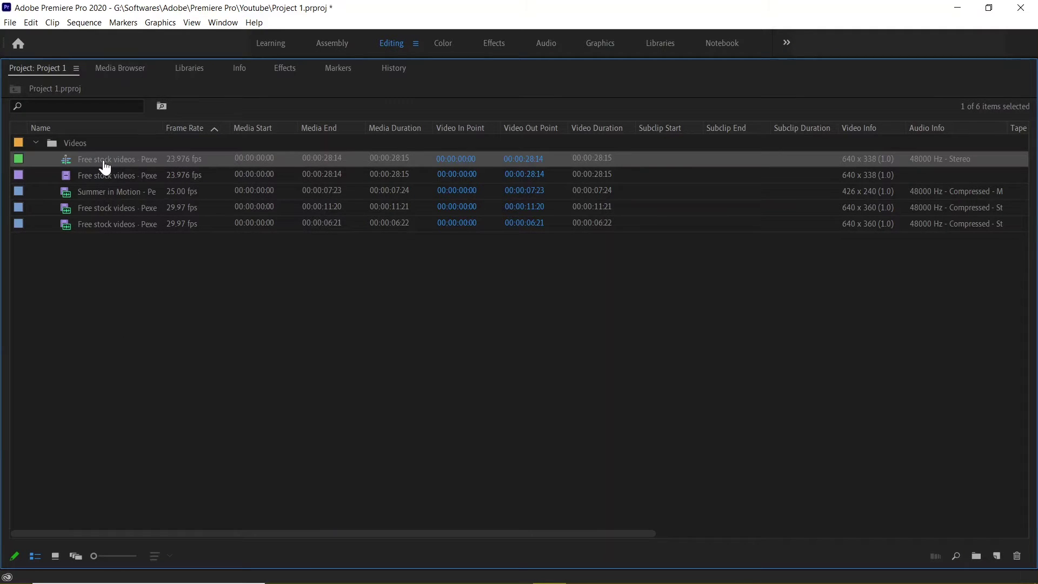
{"action": "right_click", "coordinate": [77, 162]}
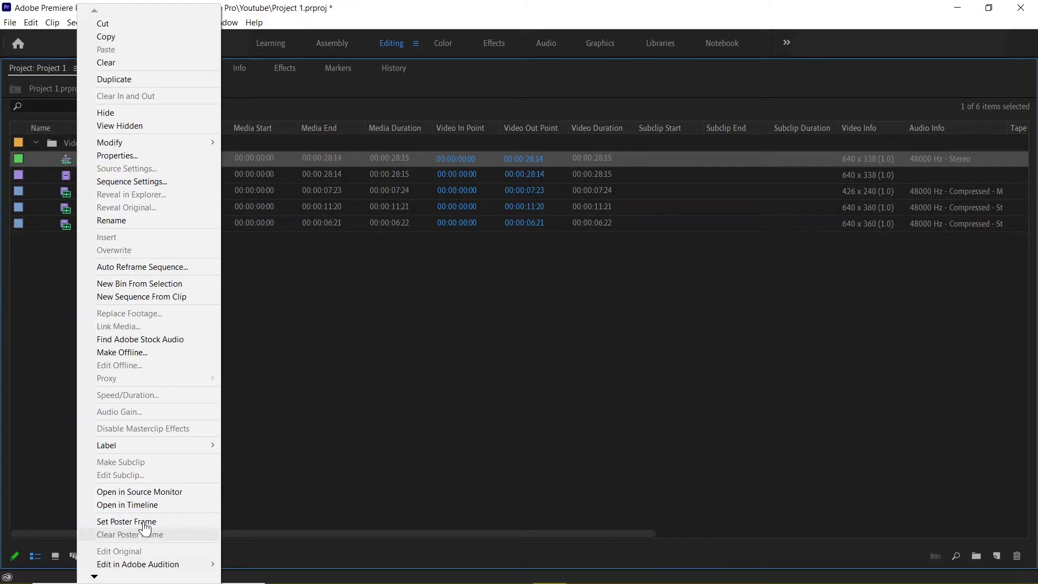
{"action": "left_click", "coordinate": [134, 222]}
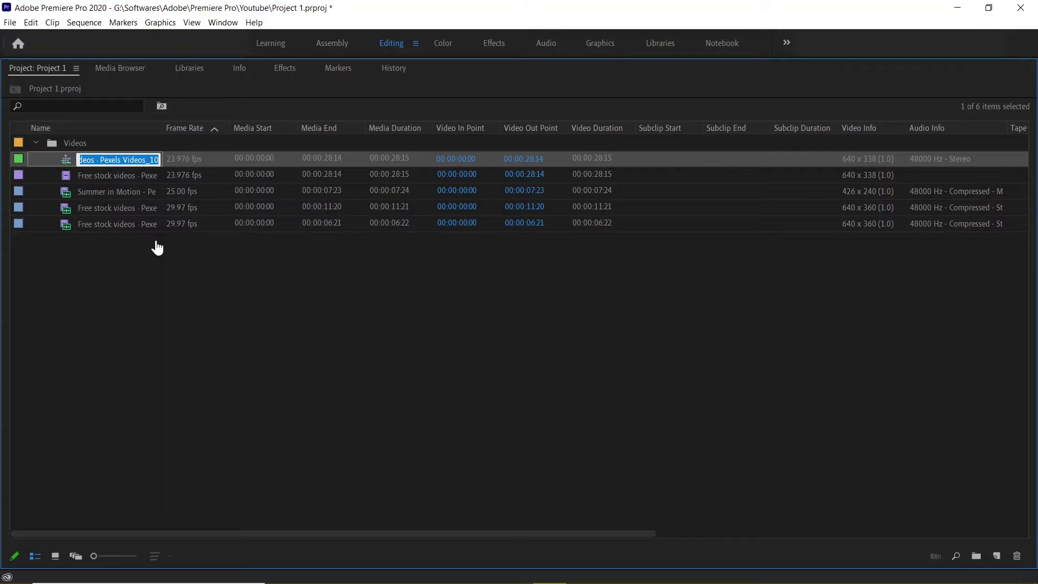
{"action": "type", "text": "Sequence 1"}
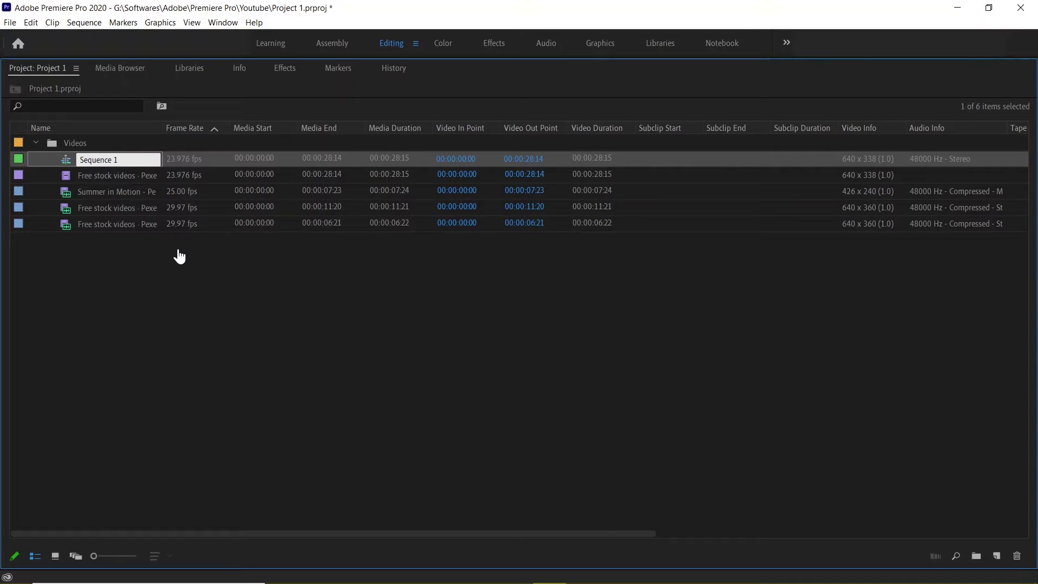
{"action": "left_click", "coordinate": [120, 295]}
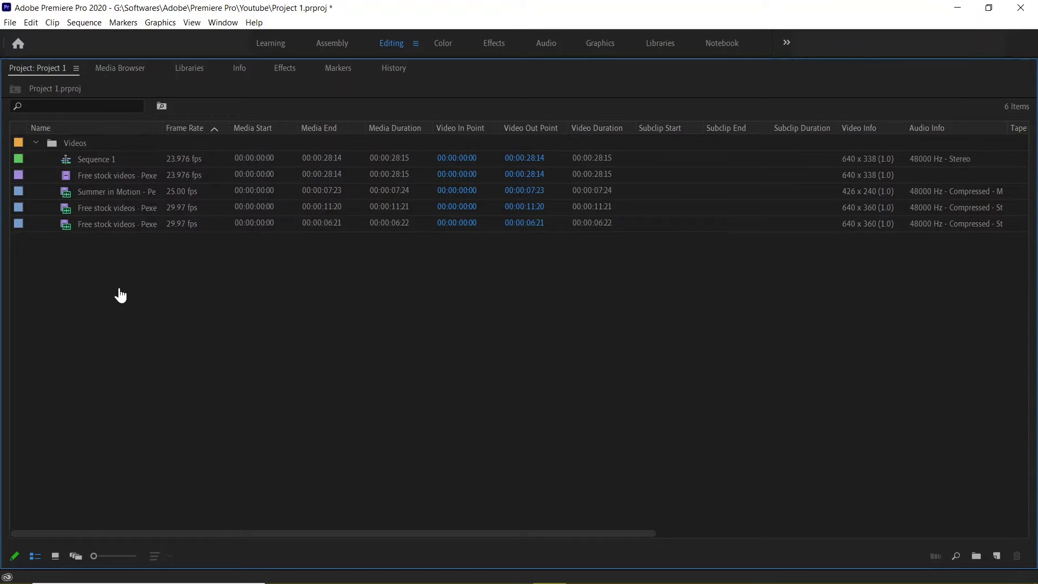
{"action": "left_click", "coordinate": [36, 144]}
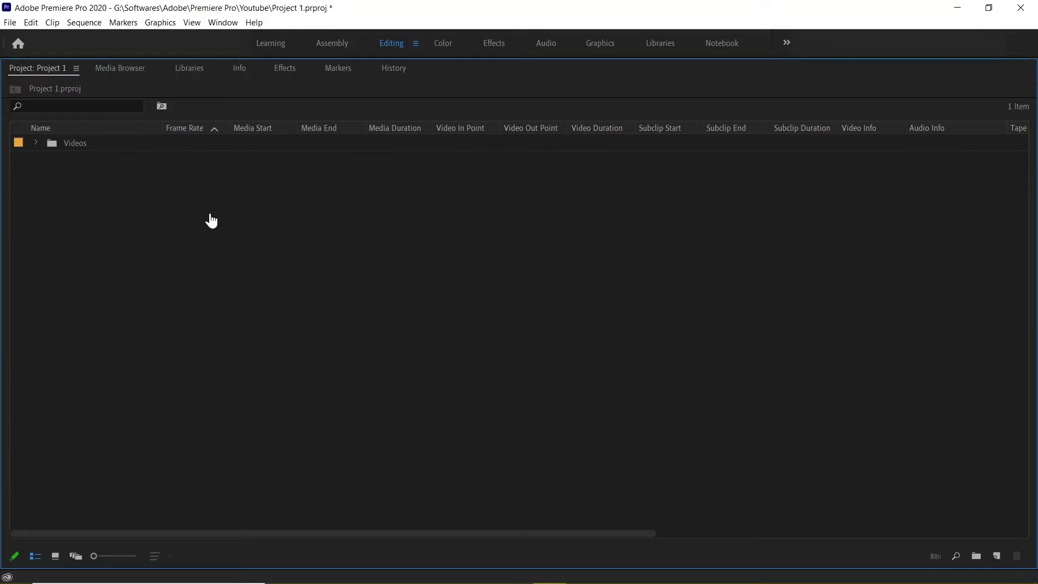
{"action": "key", "text": "grave"}
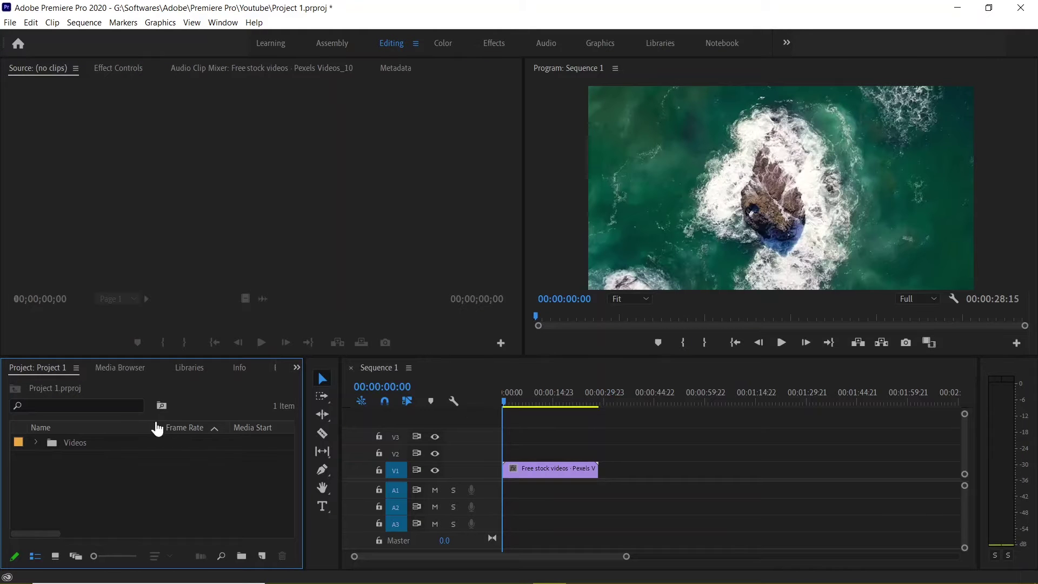
Add the remaining three clips from the Videos bin to Sequence 1, placed directly after the first clip on V1.
{"action": "left_click", "coordinate": [36, 443]}
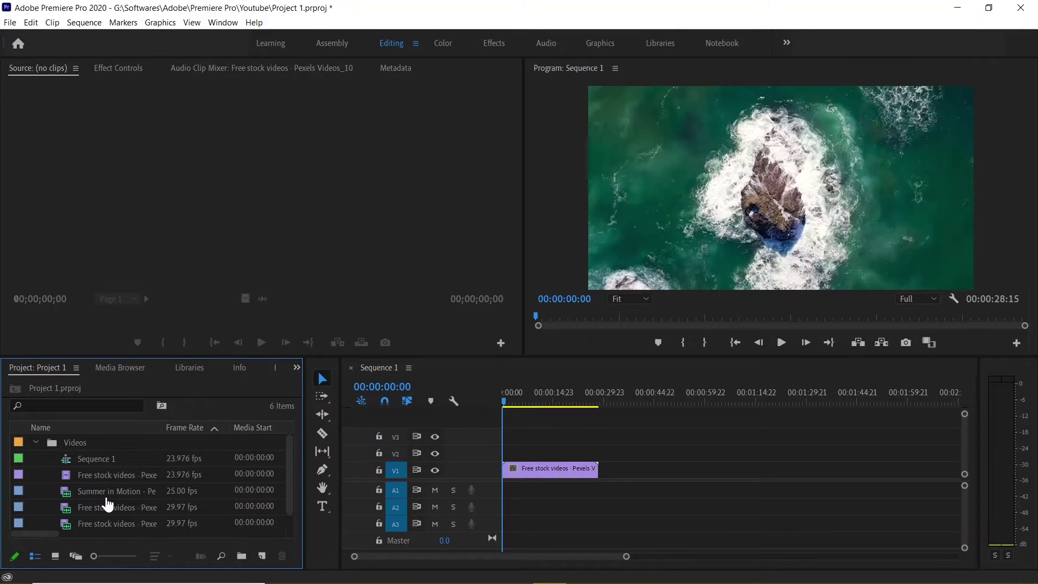
{"action": "scroll", "coordinate": [105, 500], "scroll_direction": "down", "scroll_amount": 1}
{"action": "left_click", "coordinate": [490, 382]}
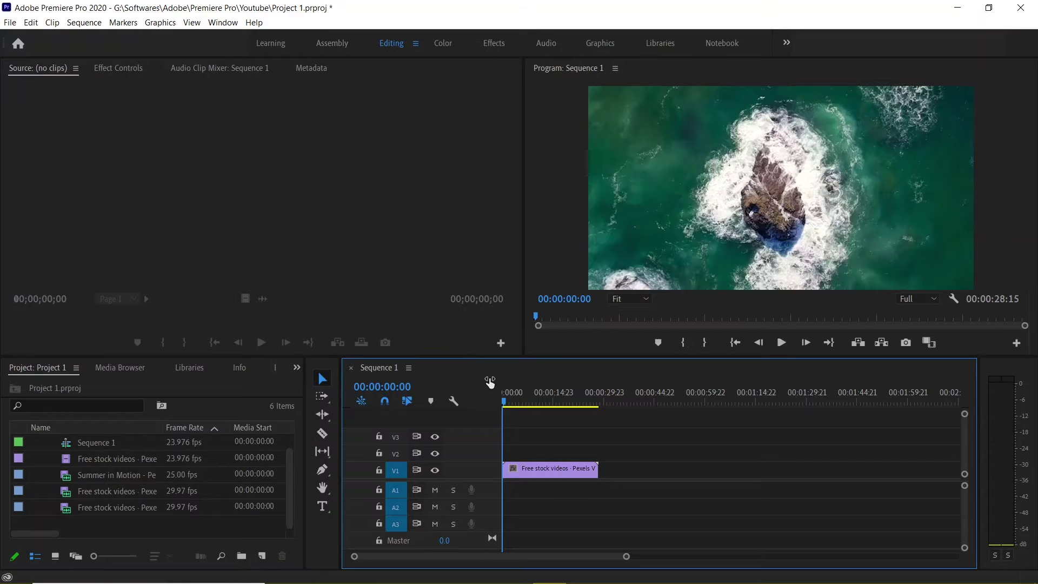
{"action": "left_click", "coordinate": [556, 471]}
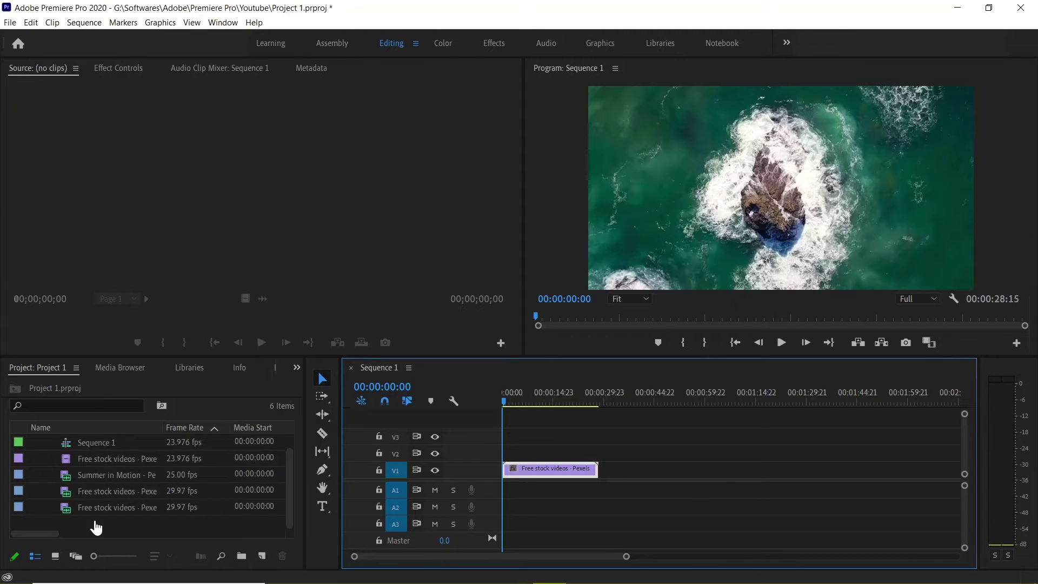
{"action": "left_click_drag", "start_coordinate": [96, 529], "coordinate": [163, 476]}
{"action": "left_click_drag", "start_coordinate": [249, 479], "coordinate": [647, 487]}
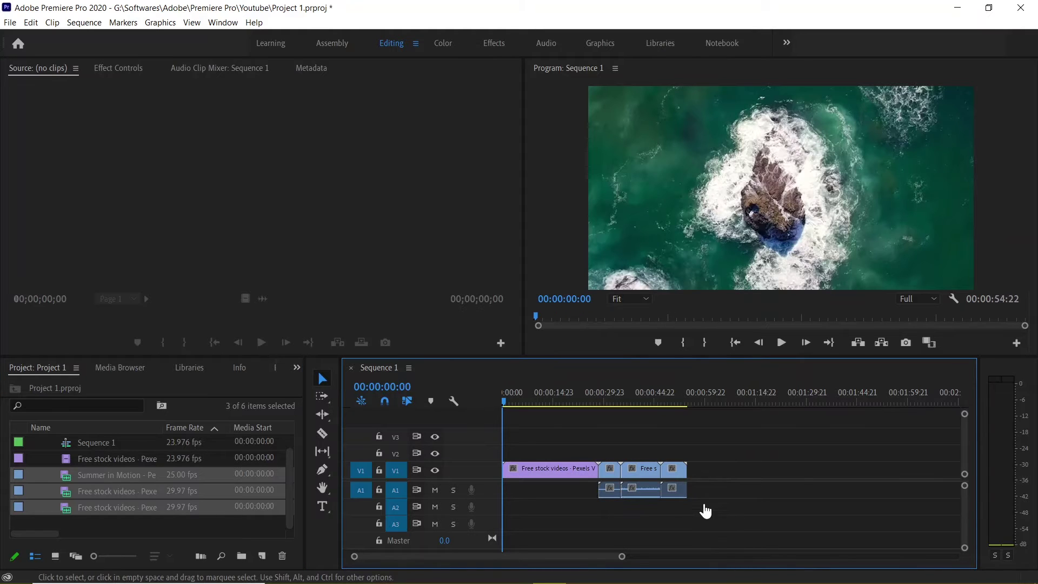
{"action": "left_click", "coordinate": [552, 469]}
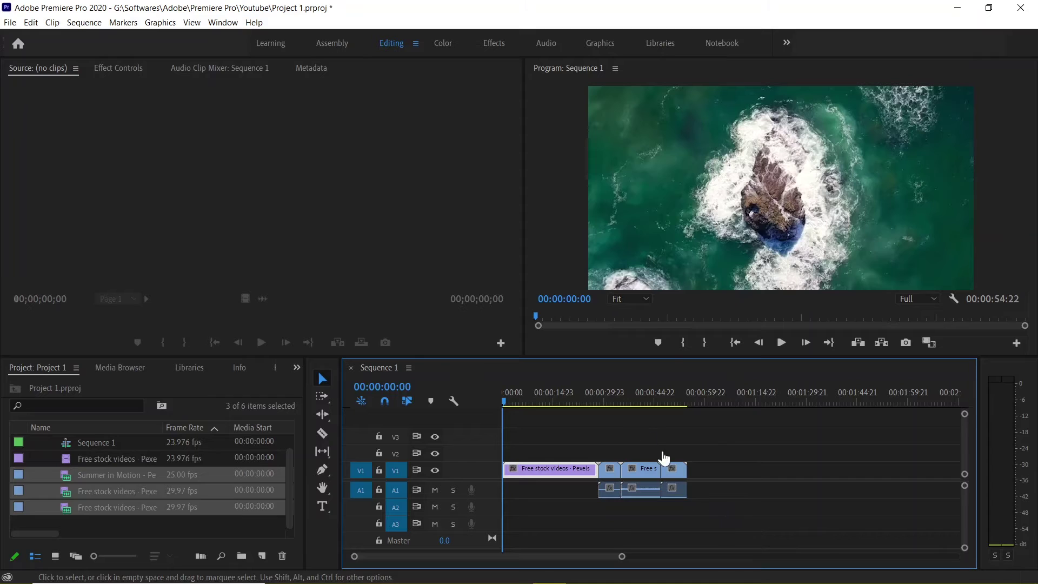
{"action": "left_click", "coordinate": [617, 416]}
{"action": "left_click_drag", "start_coordinate": [627, 421], "coordinate": [714, 511]}
{"action": "left_click", "coordinate": [739, 512]}
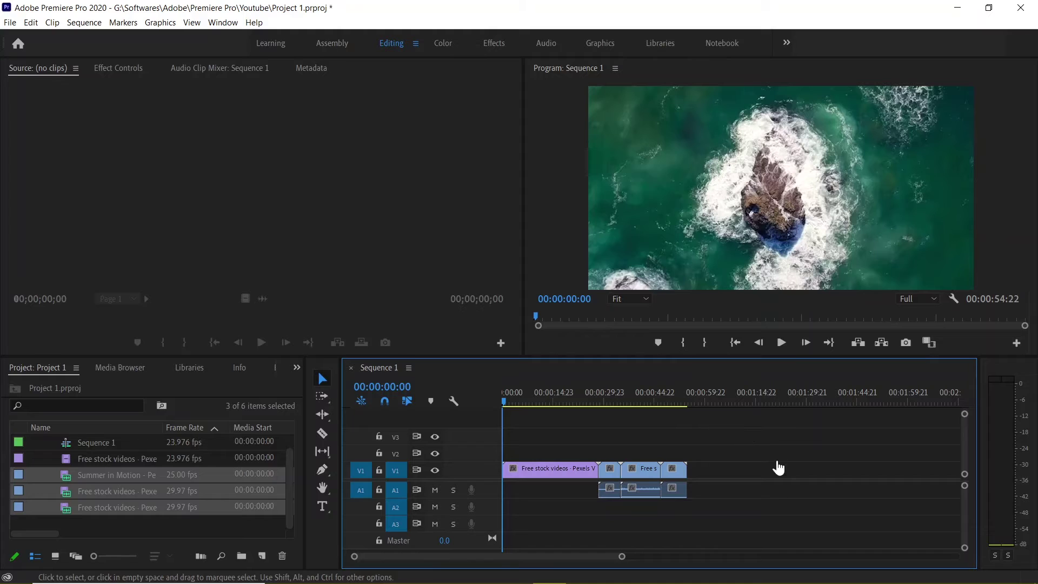
{"action": "left_click", "coordinate": [547, 474]}
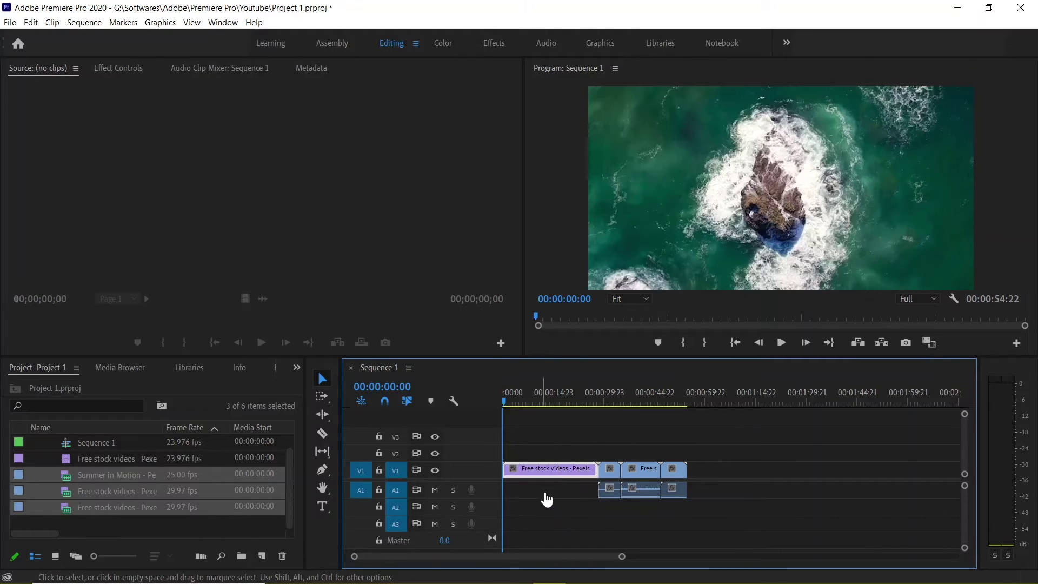
{"action": "left_click", "coordinate": [563, 421]}
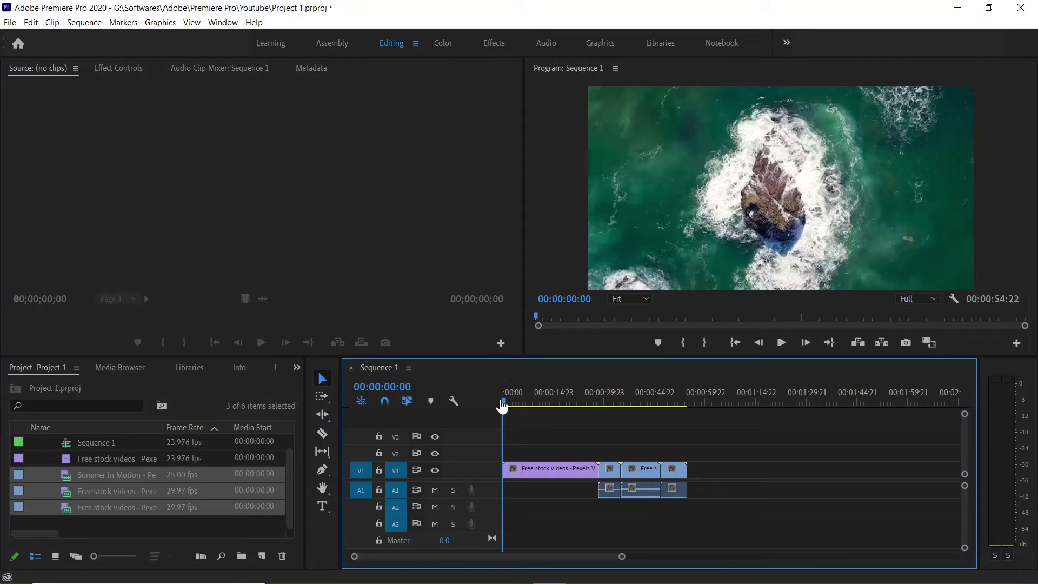
Scrub through Sequence 1 to compare how each clip fills the frame, especially the last clip on V1.
{"action": "left_click_drag", "start_coordinate": [506, 407], "coordinate": [676, 409]}
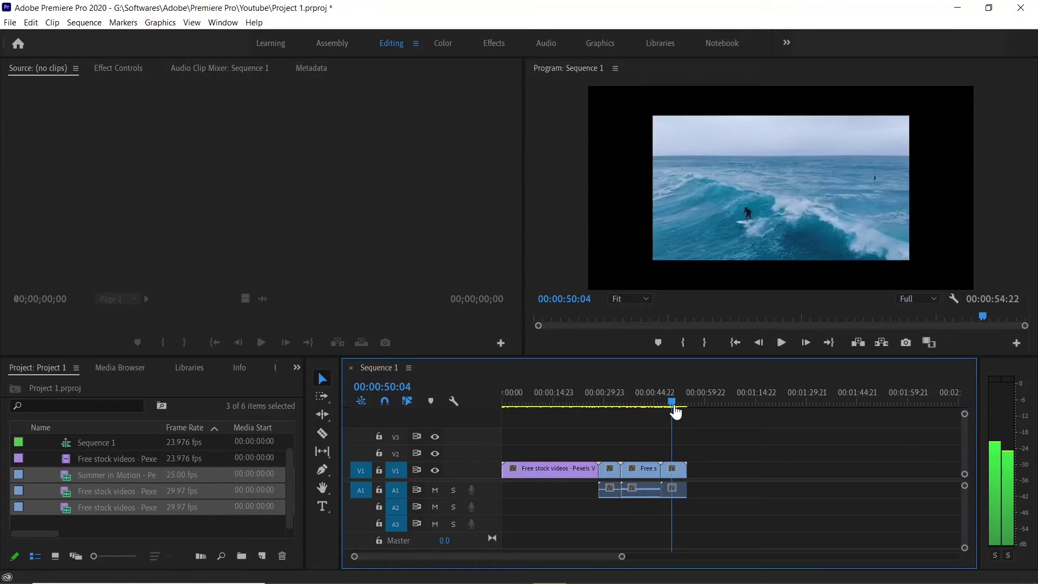
{"action": "right_click", "coordinate": [670, 470]}
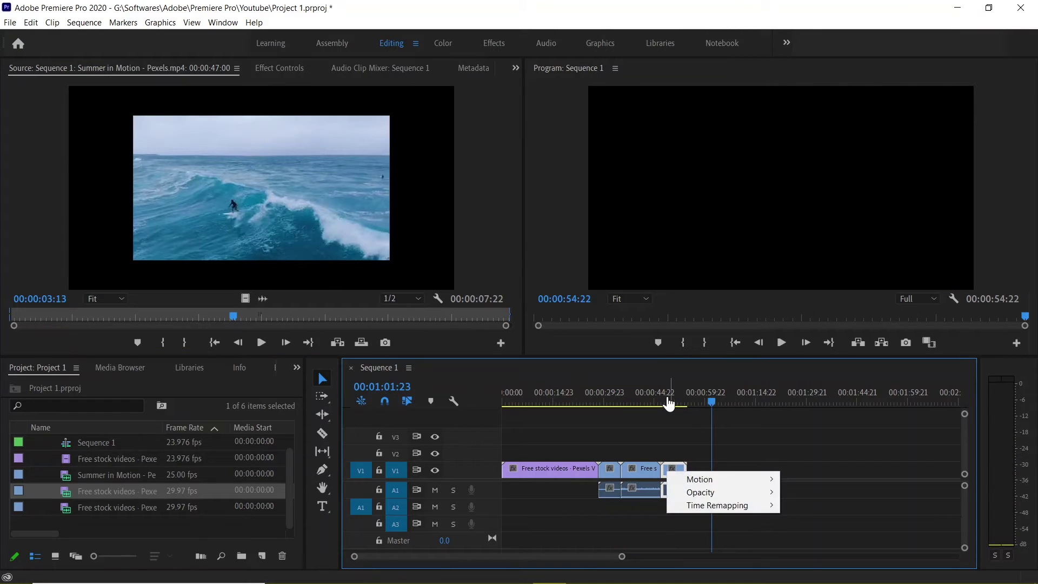
{"action": "left_click_drag", "start_coordinate": [667, 402], "coordinate": [686, 409]}
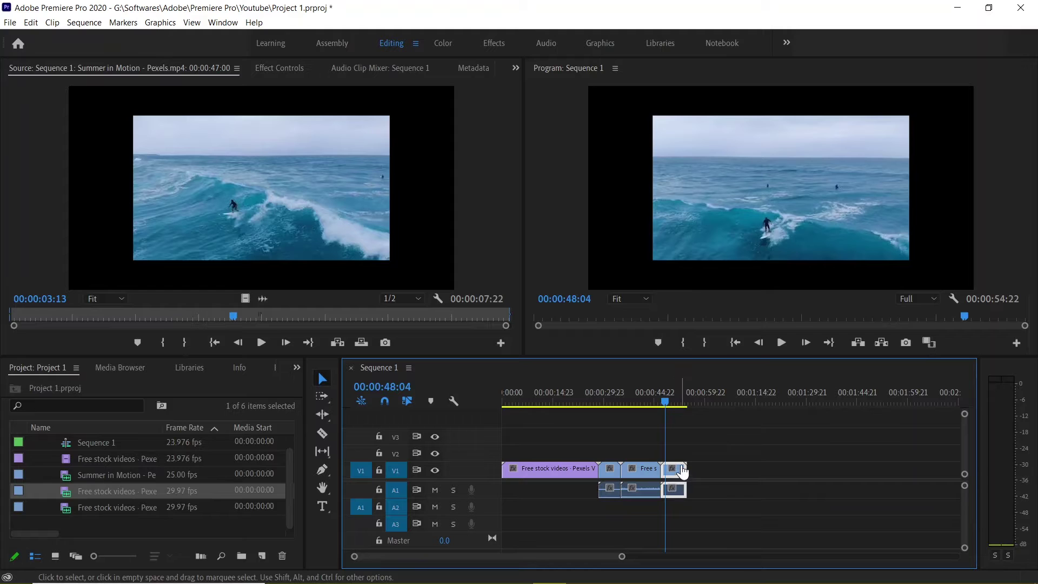
{"action": "left_click", "coordinate": [758, 447]}
{"action": "left_click", "coordinate": [551, 195]}
Inspect the file properties of the last clip on V1, checking its image size, and close them.
{"action": "left_click", "coordinate": [673, 471]}
{"action": "right_click", "coordinate": [677, 470]}
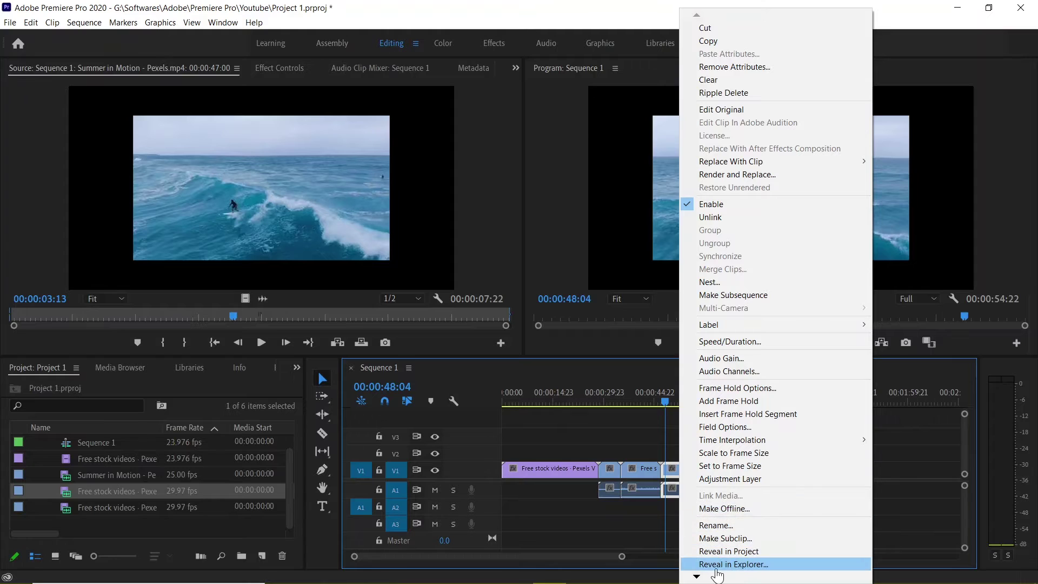
{"action": "mouse_move", "coordinate": [698, 576]}
{"action": "mouse_move", "coordinate": [718, 554]}
{"action": "left_click", "coordinate": [717, 526]}
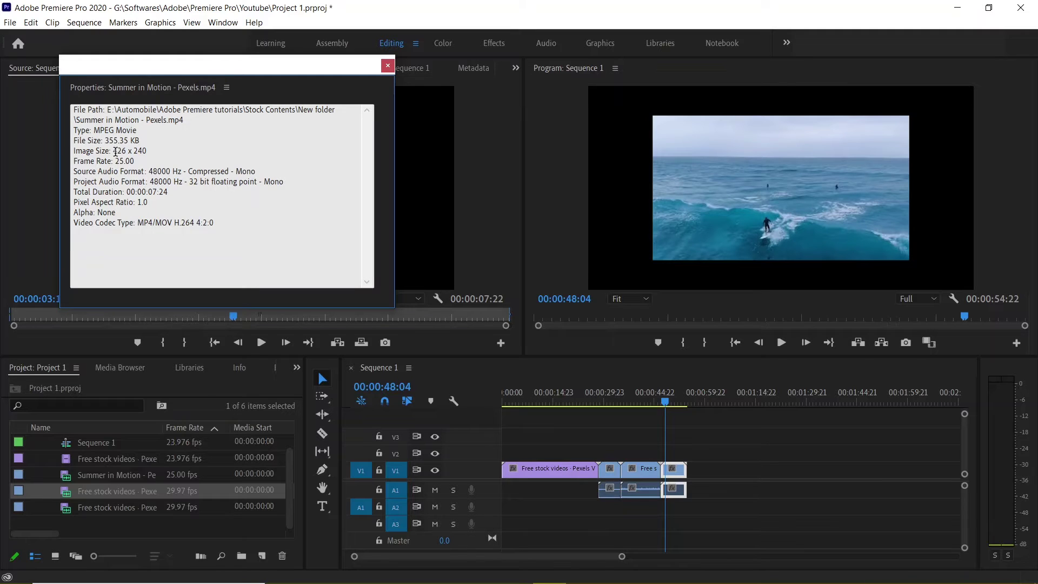
{"action": "left_click_drag", "start_coordinate": [115, 152], "coordinate": [160, 152]}
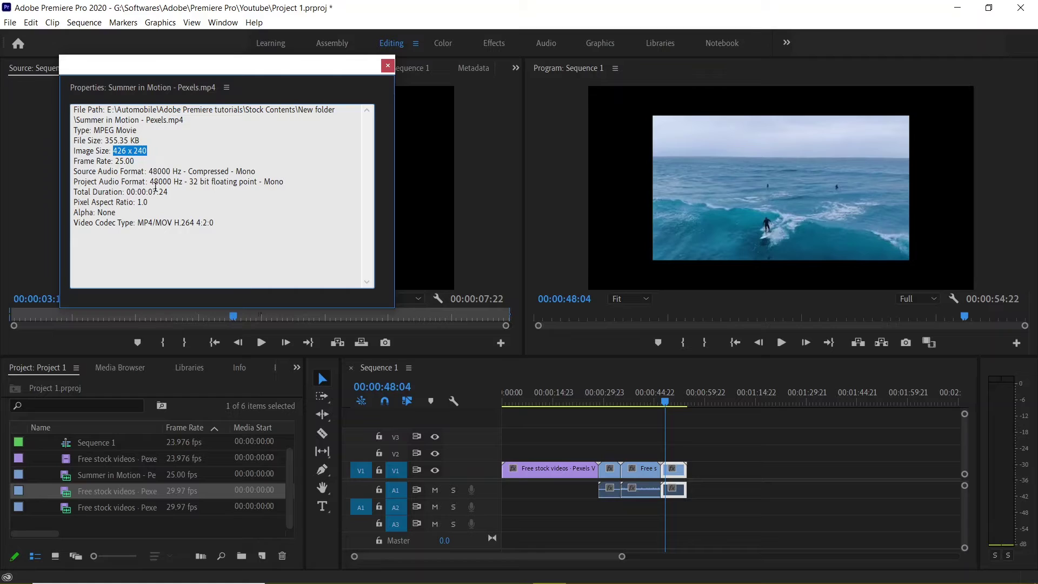
{"action": "left_click", "coordinate": [139, 193]}
{"action": "left_click", "coordinate": [387, 67]}
Inspect the file properties of the third clip on V1, checking its image size, and close them.
{"action": "left_click", "coordinate": [646, 472]}
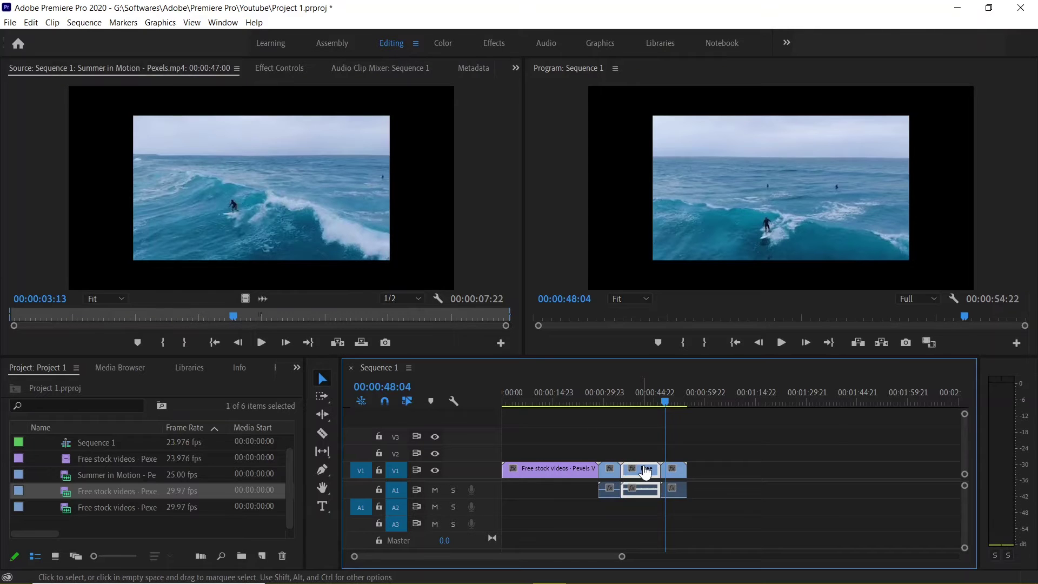
{"action": "right_click", "coordinate": [646, 472]}
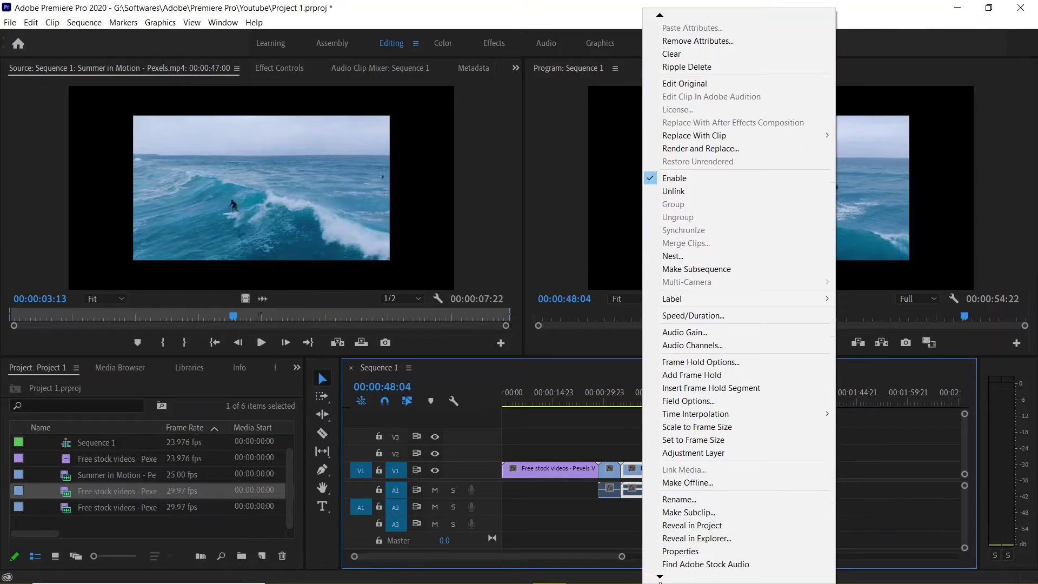
{"action": "left_click", "coordinate": [680, 522]}
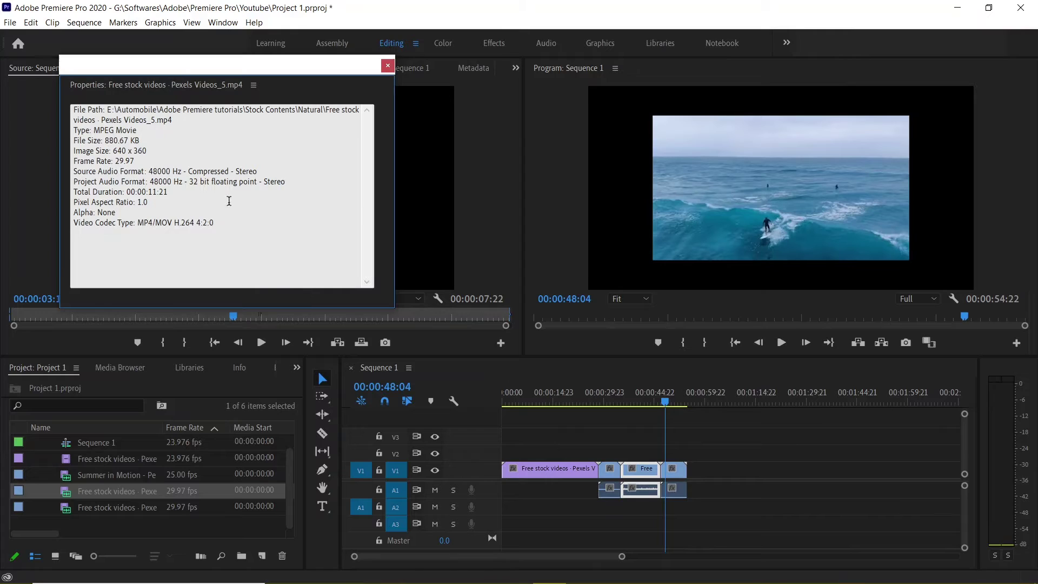
{"action": "mouse_move", "coordinate": [116, 153]}
{"action": "left_mouse_down"}
{"action": "mouse_move", "coordinate": [143, 151]}
{"action": "mouse_move", "coordinate": [74, 151]}
{"action": "mouse_move", "coordinate": [132, 149]}
{"action": "left_mouse_up"}
{"action": "left_click", "coordinate": [155, 160]}
{"action": "left_click", "coordinate": [388, 66]}
Inspect the file properties of the second clip on V1, checking its image size, and close them.
{"action": "left_click", "coordinate": [615, 474]}
{"action": "right_click", "coordinate": [615, 474]}
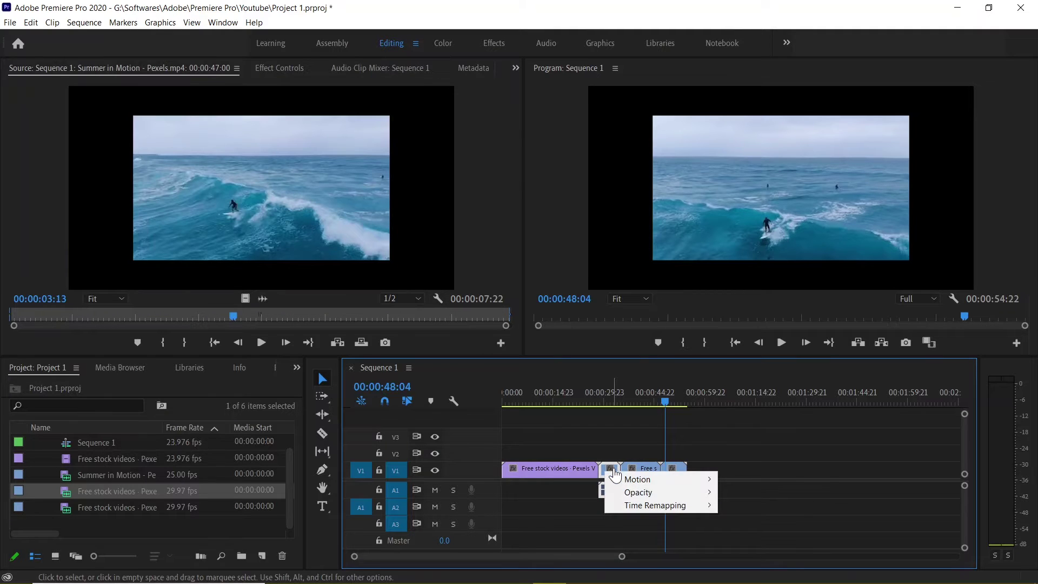
{"action": "left_click", "coordinate": [696, 392]}
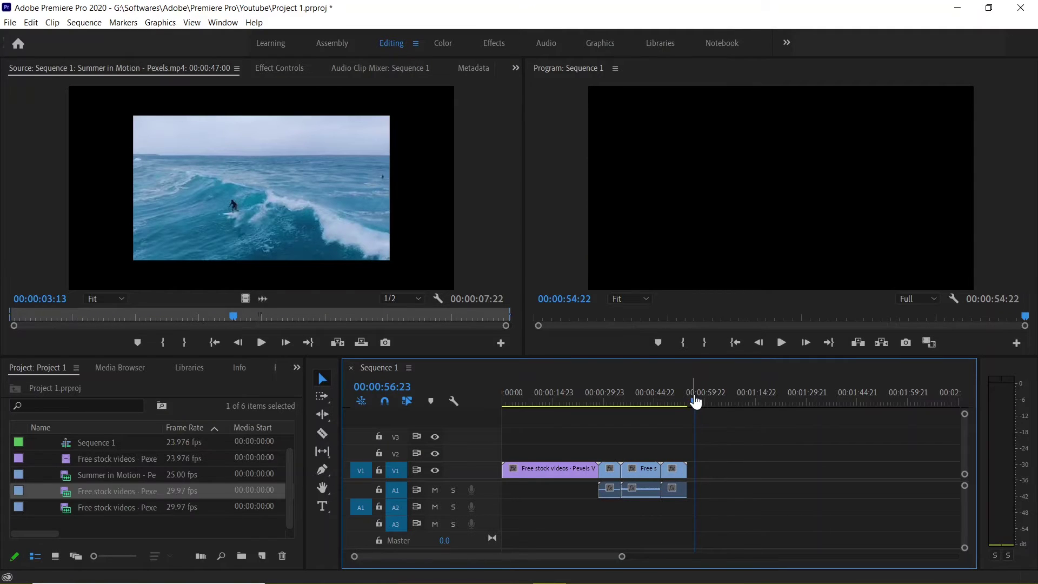
{"action": "left_click_drag", "start_coordinate": [695, 403], "coordinate": [612, 400]}
{"action": "right_click", "coordinate": [602, 466]}
{"action": "left_click", "coordinate": [644, 427]}
{"action": "right_click", "coordinate": [615, 474]}
{"action": "left_click", "coordinate": [571, 439]}
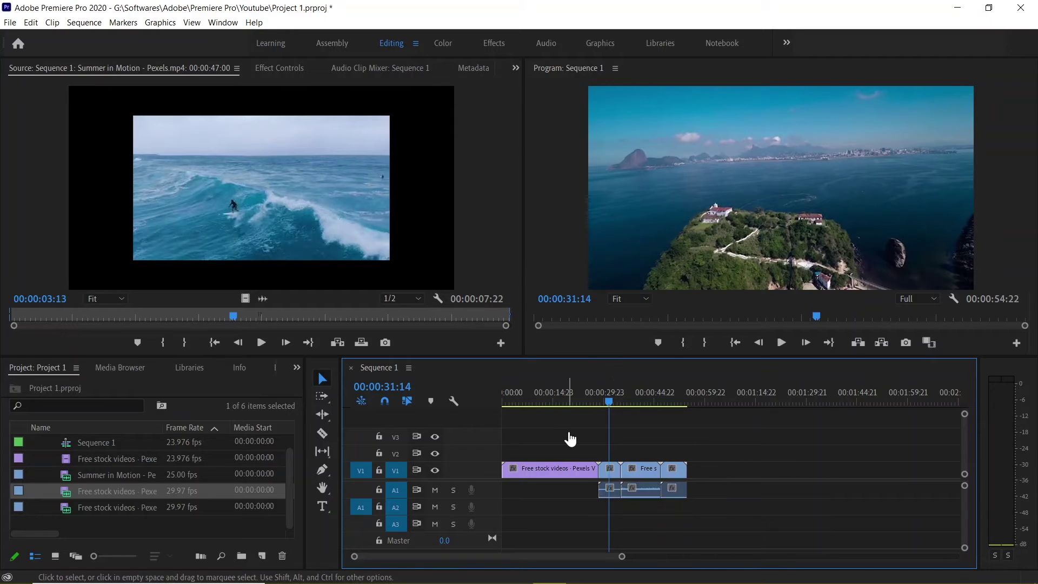
{"action": "right_click", "coordinate": [615, 480]}
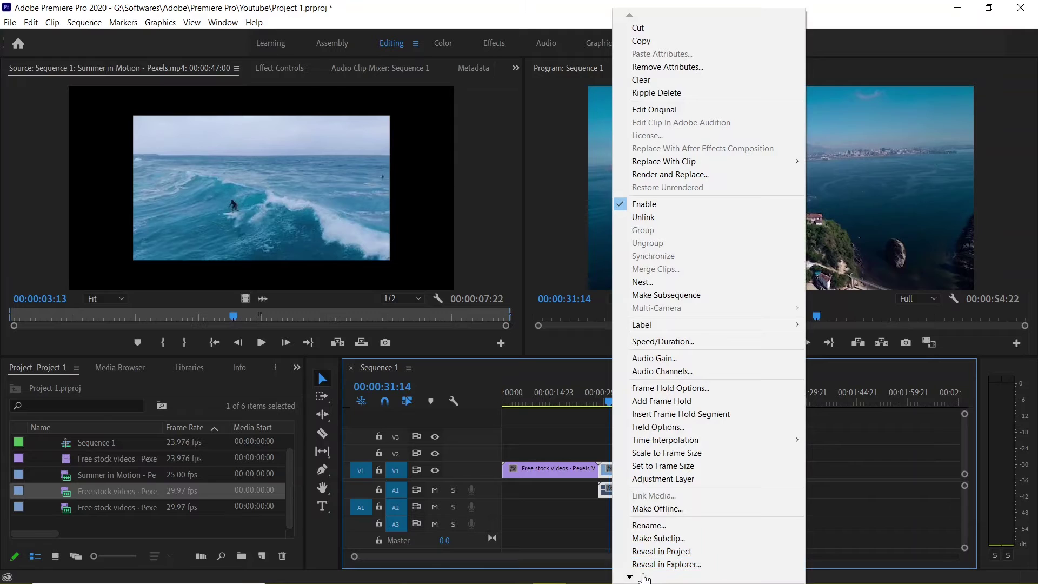
{"action": "left_click", "coordinate": [644, 555]}
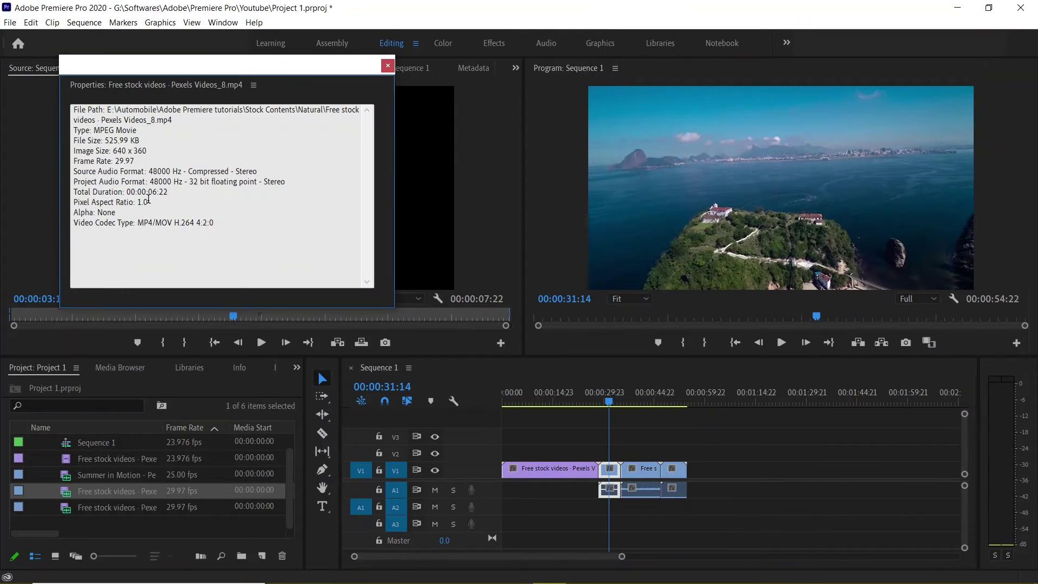
{"action": "left_click_drag", "start_coordinate": [147, 151], "coordinate": [109, 151]}
{"action": "left_click", "coordinate": [388, 66]}
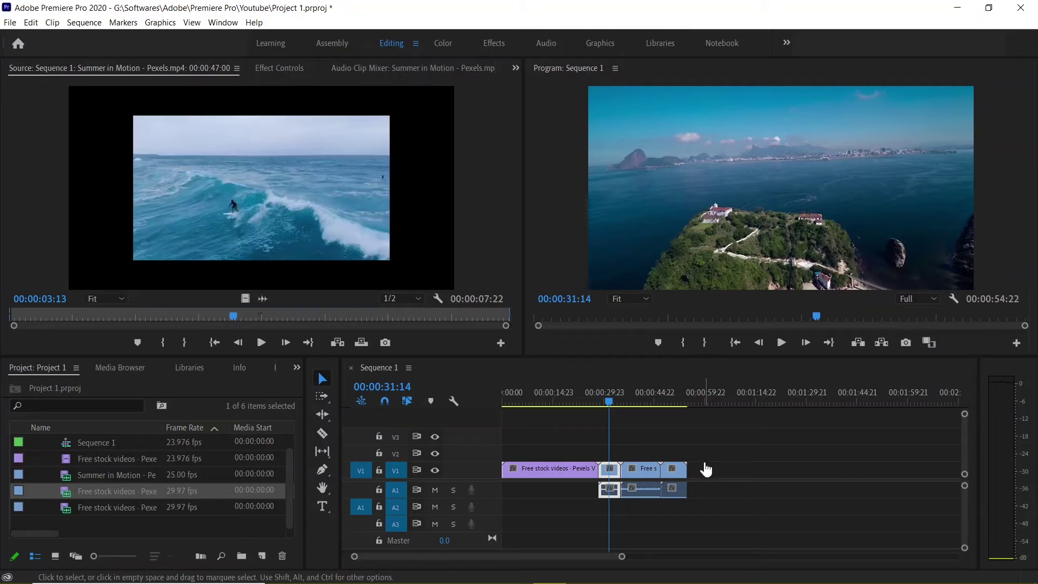
Inspect the file properties of the first clip on V1, checking its image size, and close them.
{"action": "left_click", "coordinate": [676, 451]}
{"action": "right_click", "coordinate": [547, 471]}
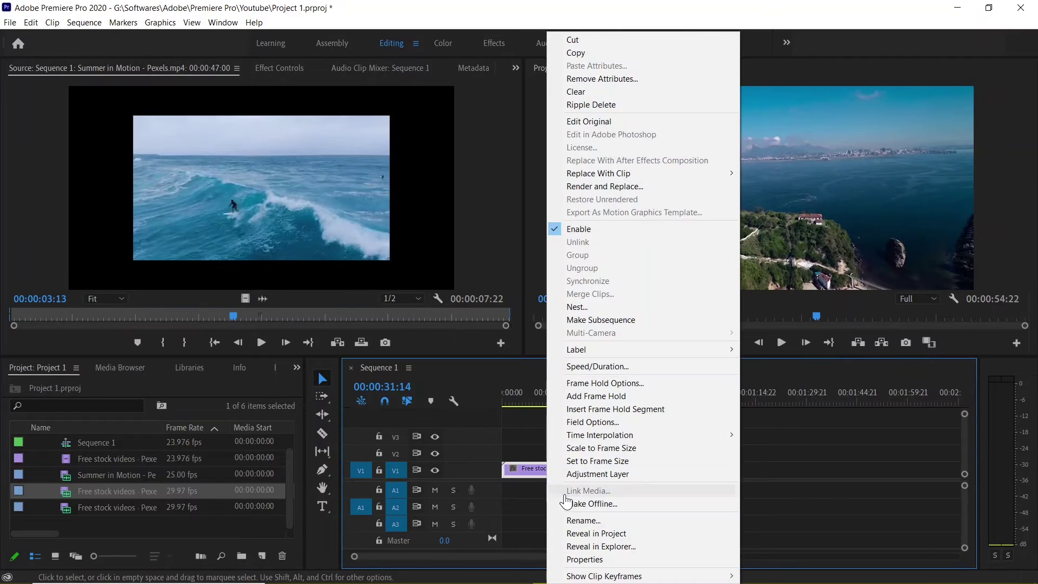
{"action": "left_click", "coordinate": [587, 559]}
{"action": "left_click_drag", "start_coordinate": [158, 150], "coordinate": [126, 146]}
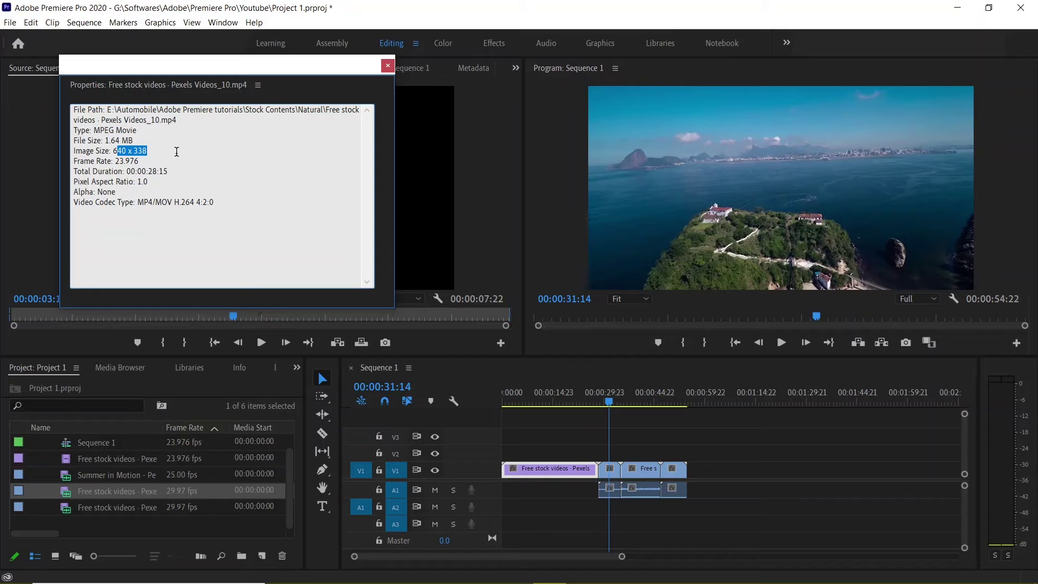
{"action": "left_click", "coordinate": [157, 152]}
{"action": "left_click_drag", "start_coordinate": [156, 152], "coordinate": [110, 150]}
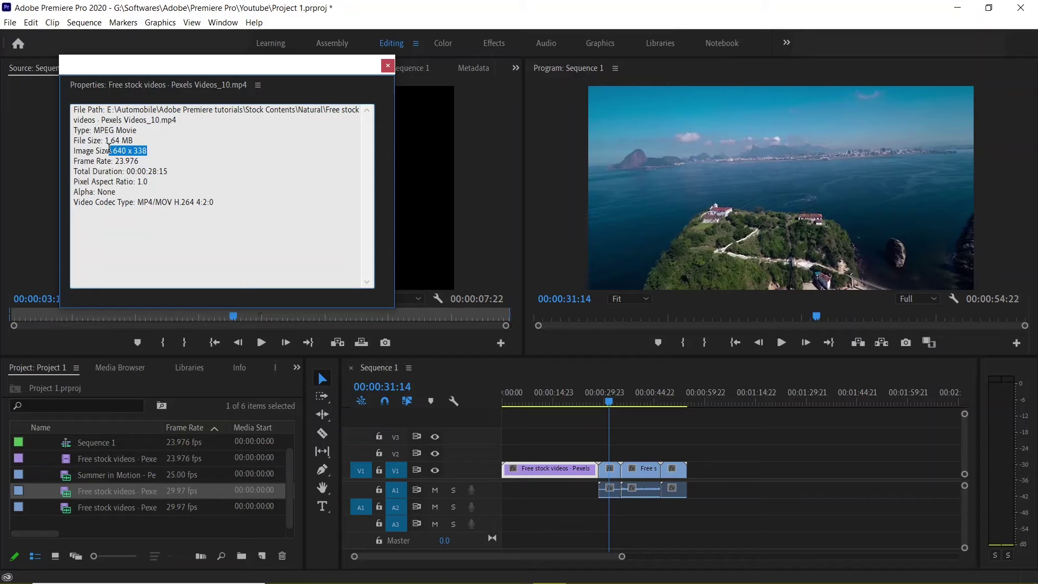
{"action": "left_click", "coordinate": [179, 155]}
{"action": "left_click", "coordinate": [388, 67]}
Compare the framing of the first and last clips by scrubbing between them in Sequence 1.
{"action": "left_click", "coordinate": [676, 438]}
{"action": "left_click_drag", "start_coordinate": [609, 406], "coordinate": [674, 410]}
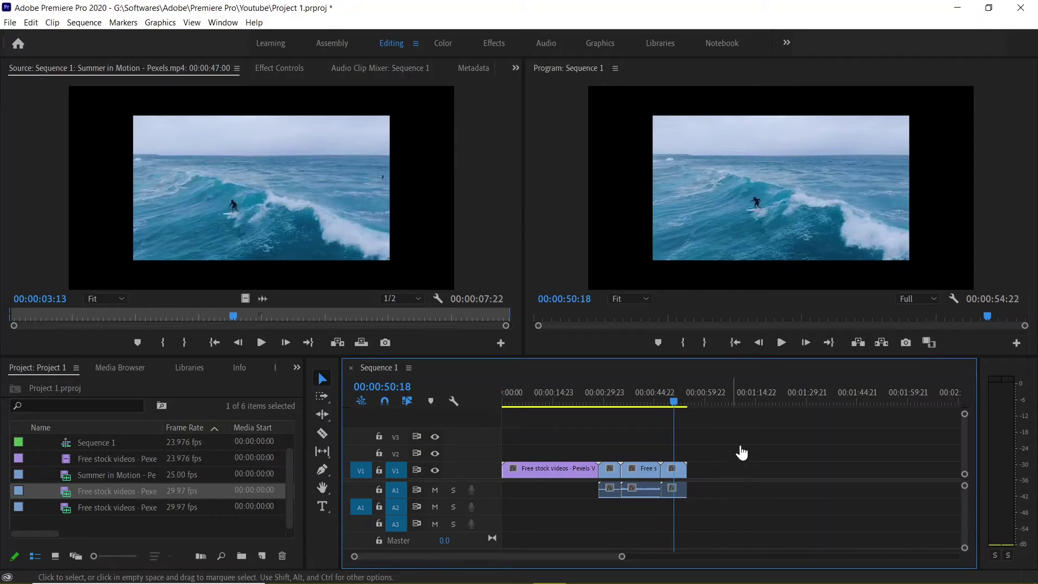
{"action": "left_click_drag", "start_coordinate": [682, 411], "coordinate": [674, 411]}
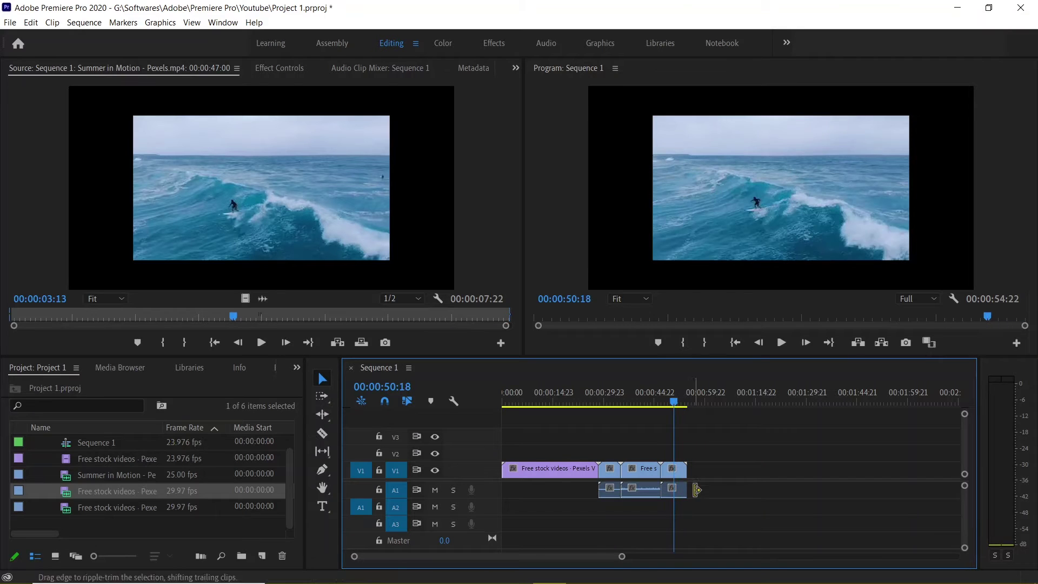
{"action": "left_click", "coordinate": [674, 488]}
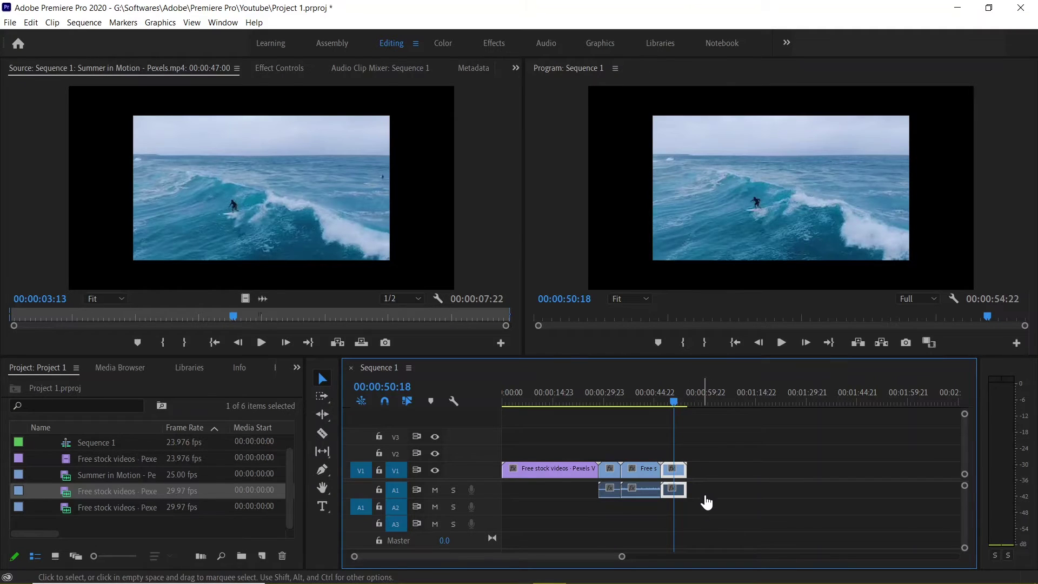
{"action": "left_click", "coordinate": [563, 407]}
{"action": "left_click", "coordinate": [543, 406]}
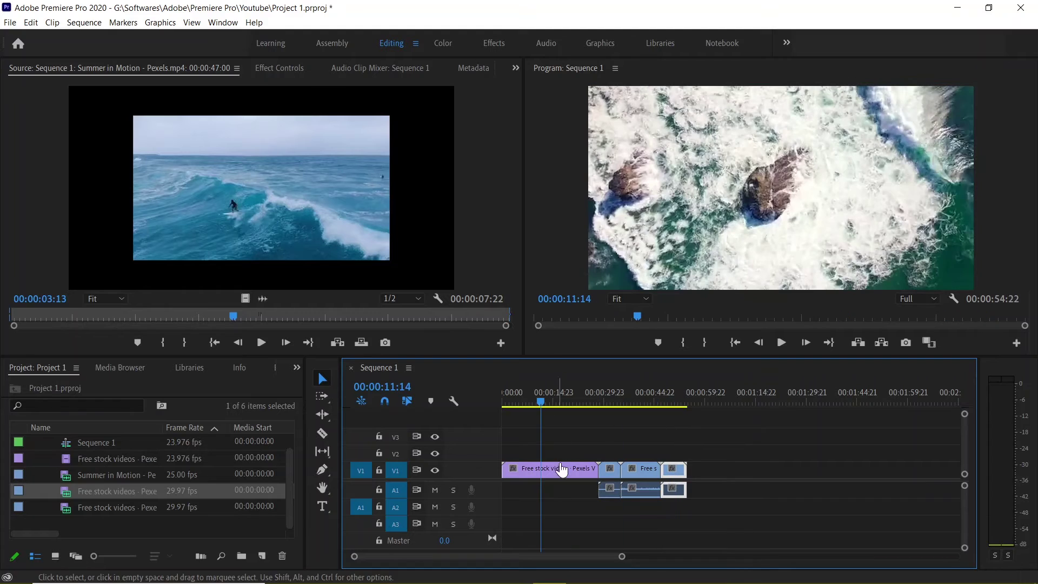
{"action": "left_click", "coordinate": [564, 468]}
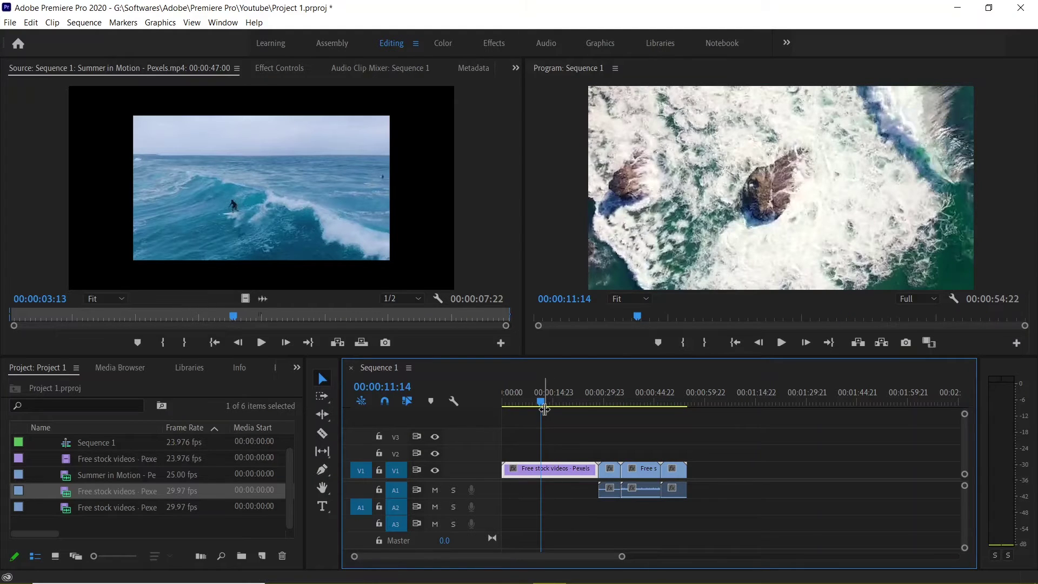
{"action": "left_click_drag", "start_coordinate": [548, 413], "coordinate": [676, 414]}
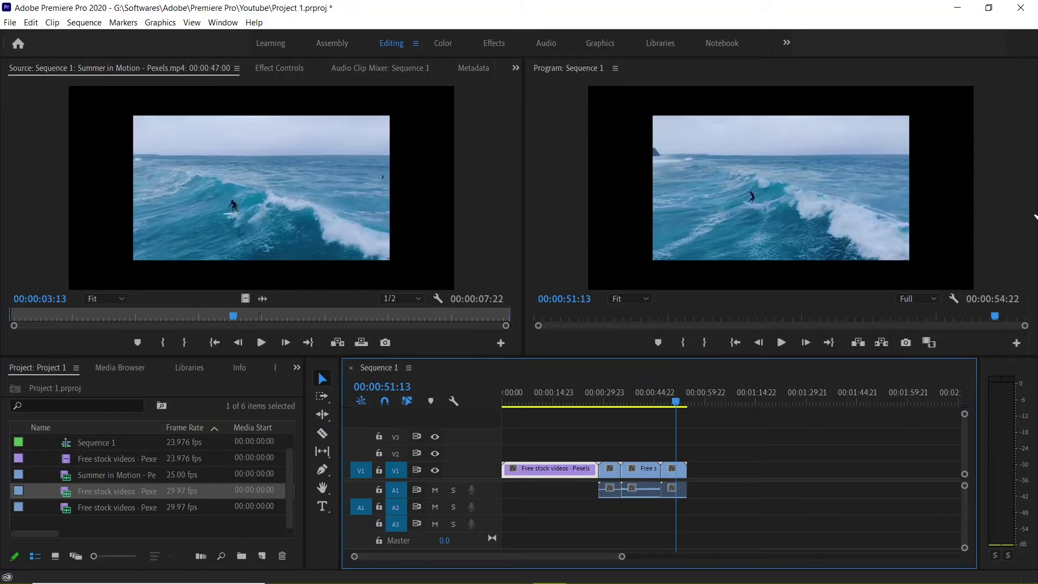
Apply Set to Frame Size to the last clip on V1, the Summer in Motion clip.
{"action": "left_click", "coordinate": [680, 479]}
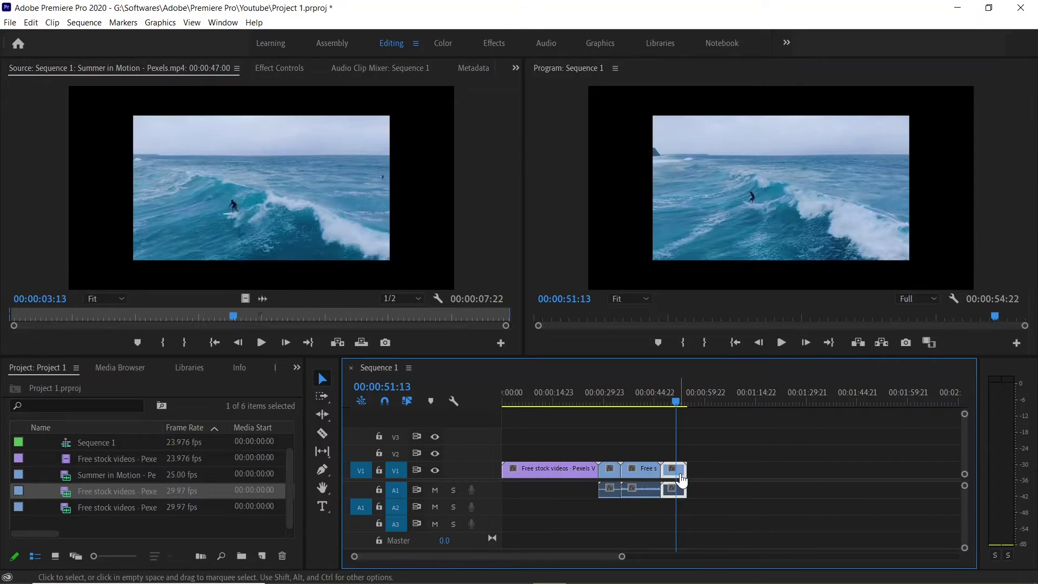
{"action": "right_click", "coordinate": [680, 480]}
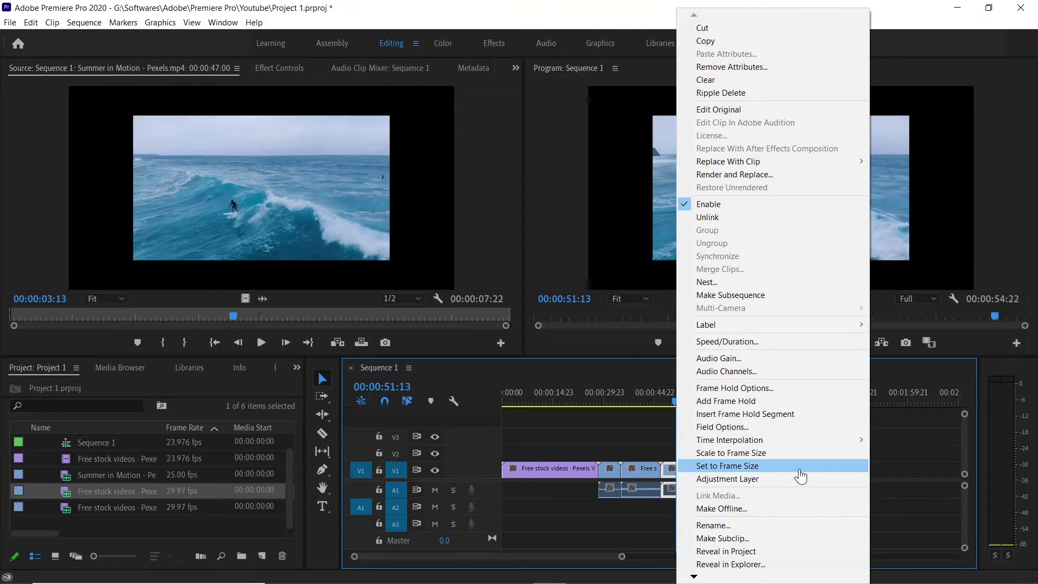
{"action": "left_click", "coordinate": [738, 468]}
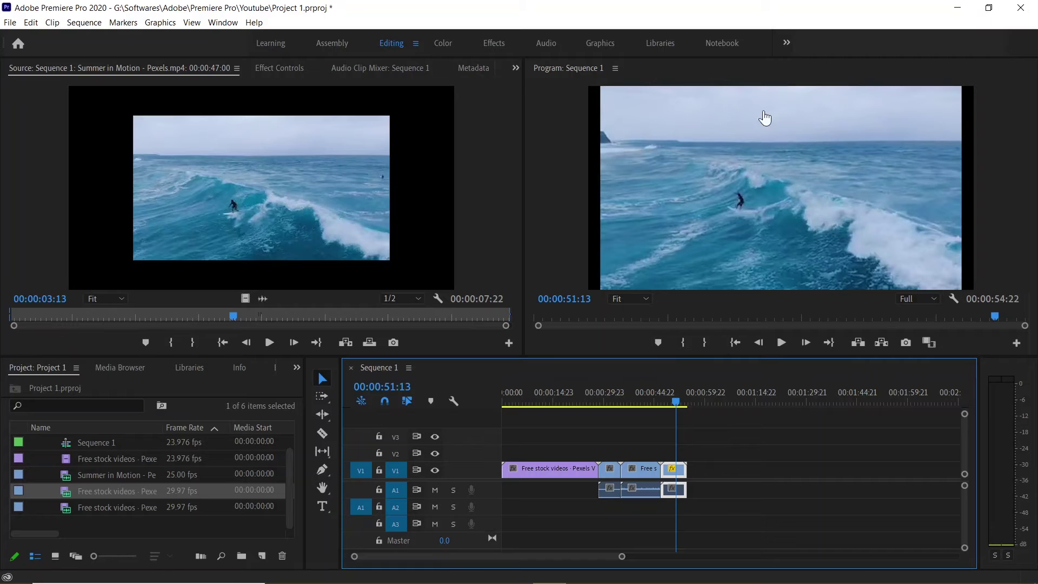
{"action": "left_click", "coordinate": [725, 430]}
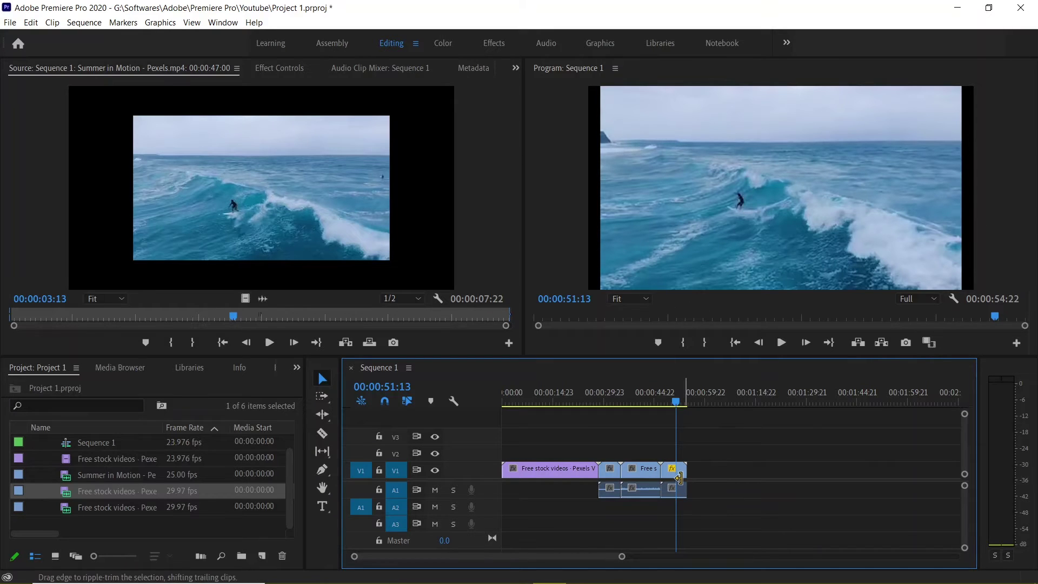
Apply Scale to Frame Size to the Summer in Motion clip on V1 and display its motion settings.
{"action": "left_click", "coordinate": [679, 469]}
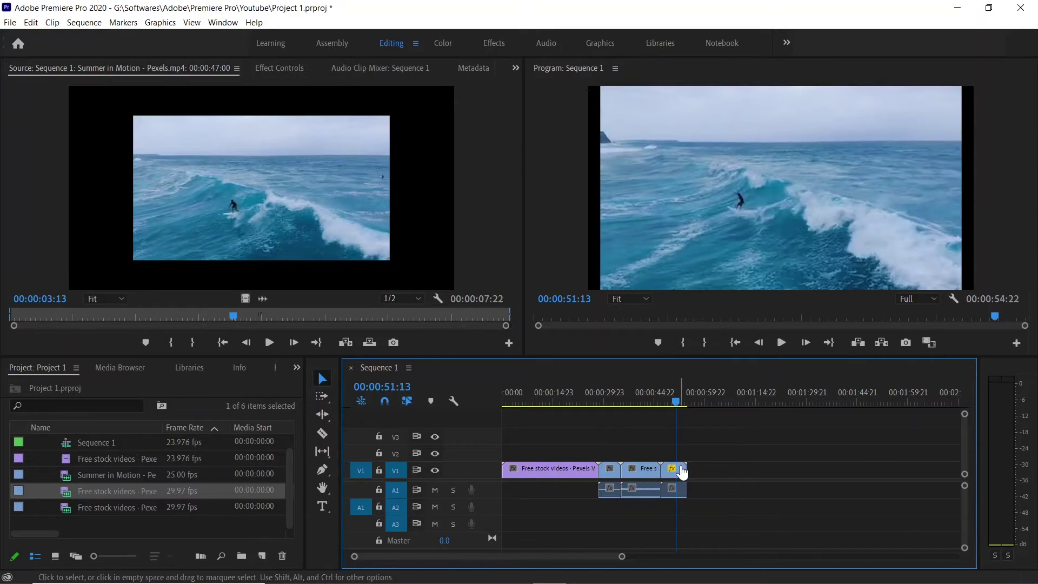
{"action": "right_click", "coordinate": [680, 468]}
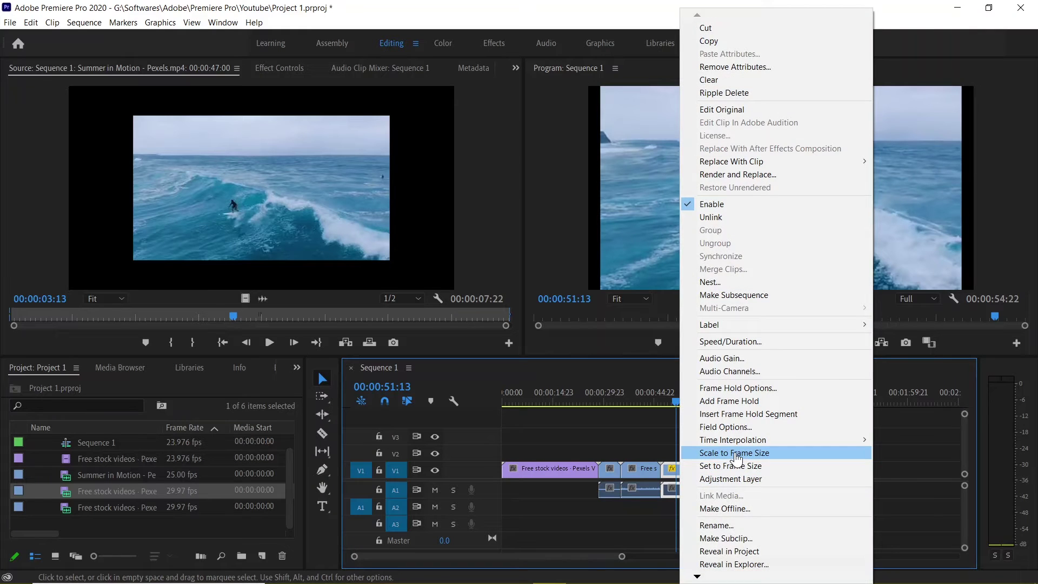
{"action": "left_click", "coordinate": [719, 453]}
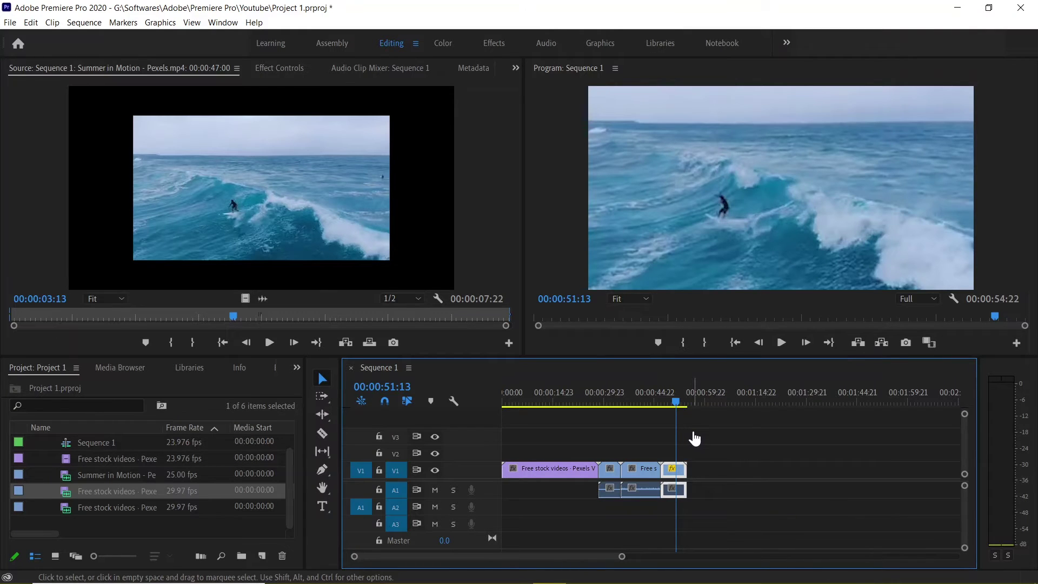
{"action": "left_click", "coordinate": [285, 71]}
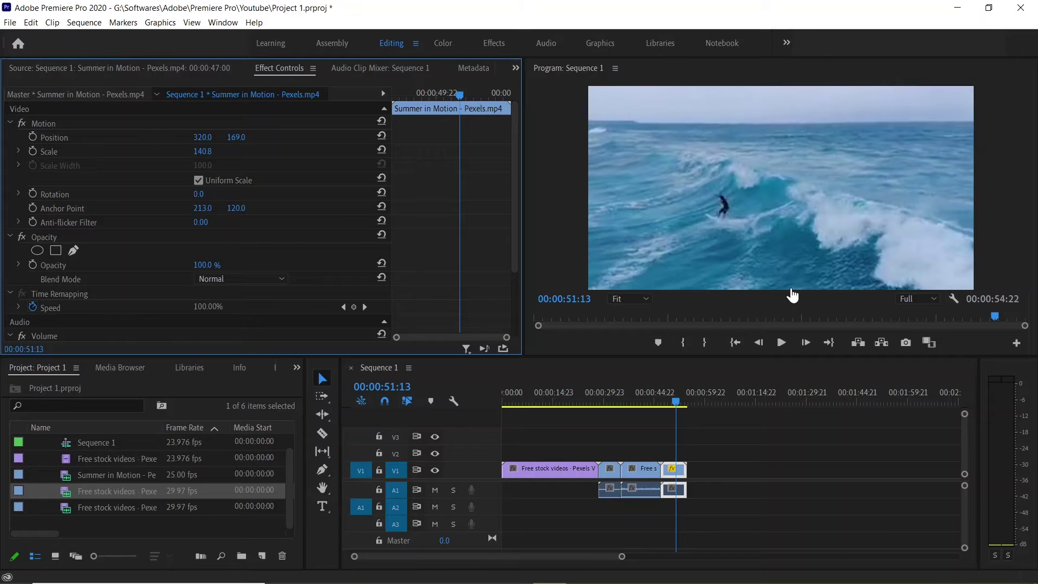
Apply Set to Frame Size to the Summer in Motion clip at the end of V1 and deselect it.
{"action": "left_click", "coordinate": [672, 469]}
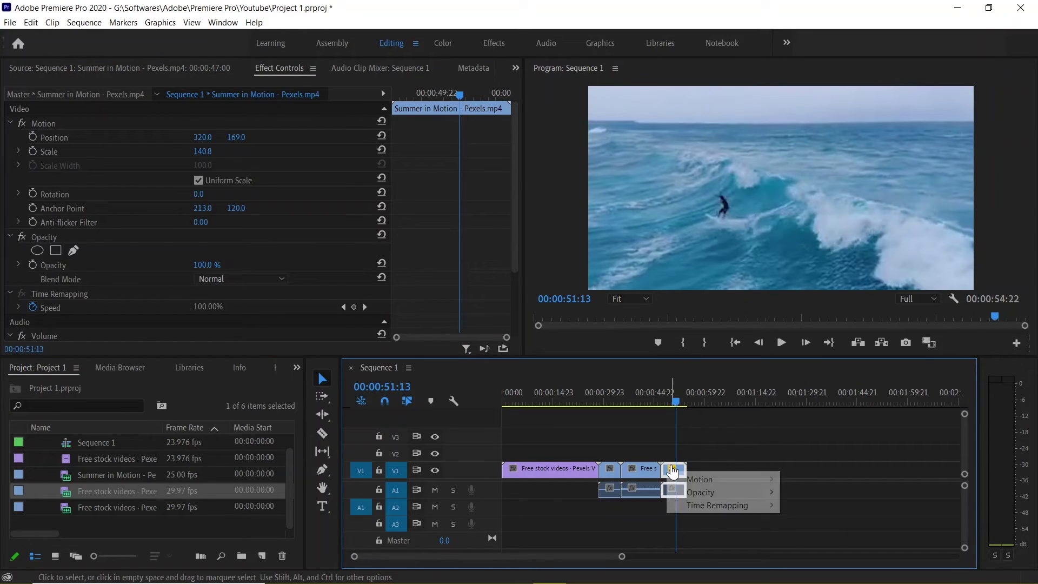
{"action": "left_click", "coordinate": [659, 406]}
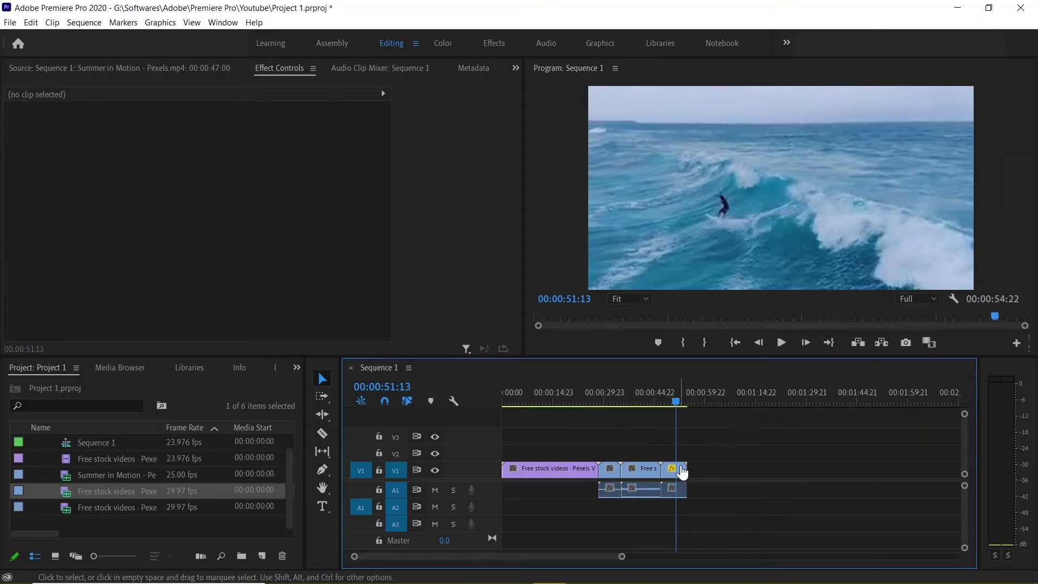
{"action": "right_click", "coordinate": [679, 470]}
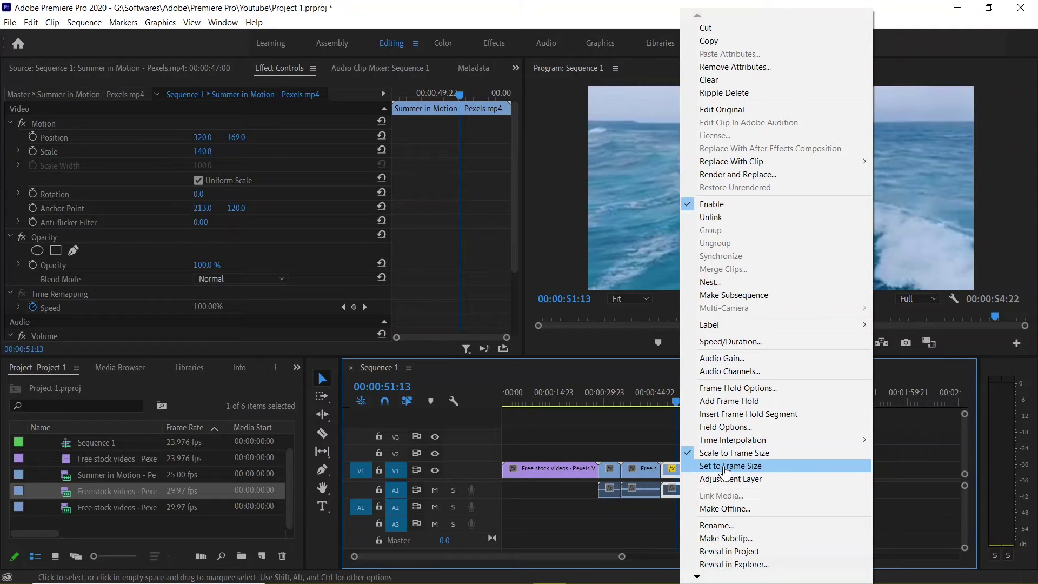
{"action": "left_click", "coordinate": [725, 468]}
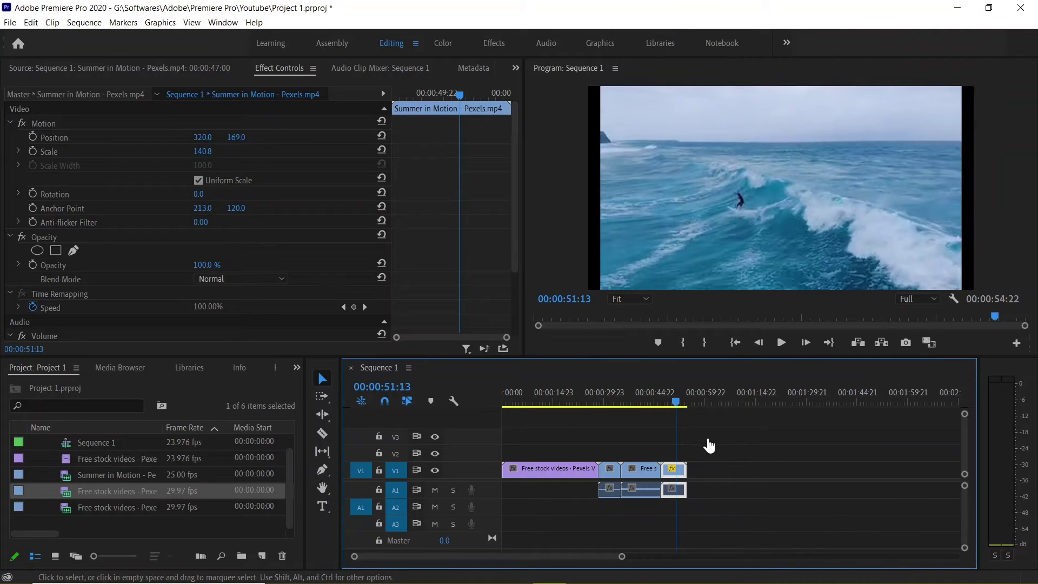
{"action": "left_click", "coordinate": [791, 452]}
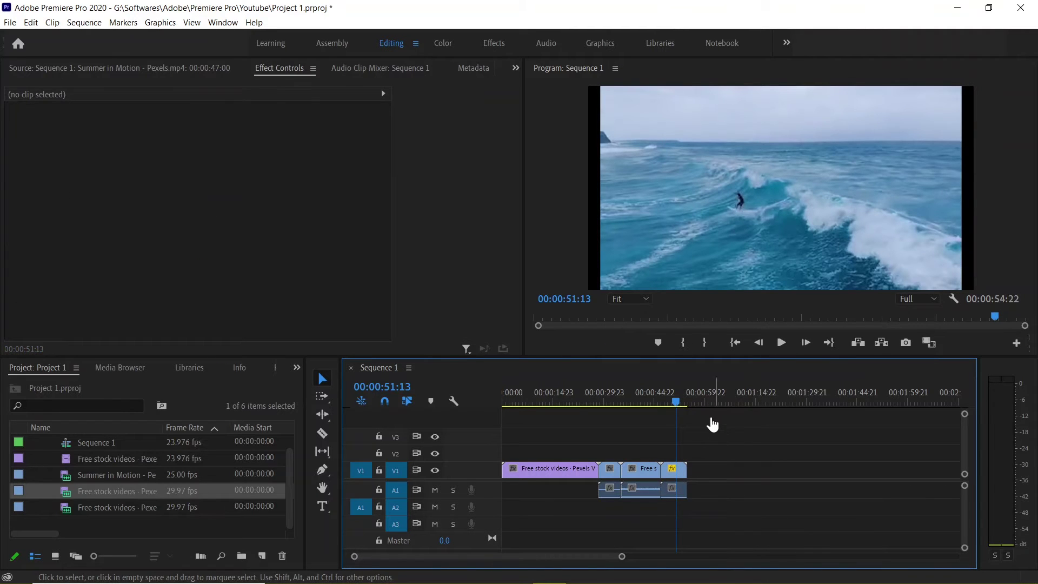
Scrub around the last two clips on V1 to compare the Summer in Motion clip's framing with the one before it.
{"action": "mouse_move", "coordinate": [677, 402]}
{"action": "left_mouse_down"}
{"action": "mouse_move", "coordinate": [491, 414]}
{"action": "mouse_move", "coordinate": [601, 421]}
{"action": "mouse_move", "coordinate": [675, 411]}
{"action": "left_mouse_up"}
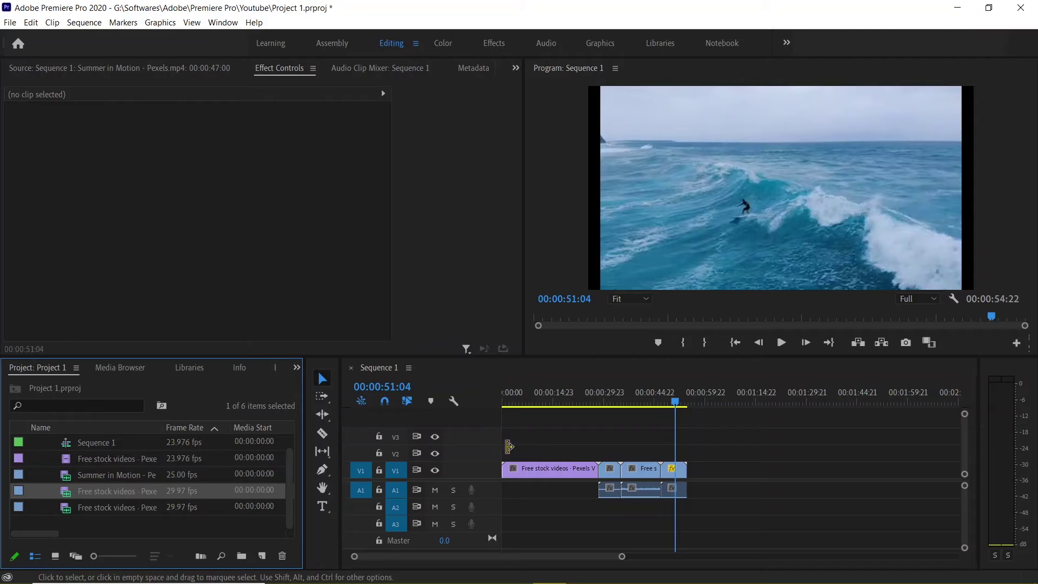
{"action": "left_click", "coordinate": [710, 438]}
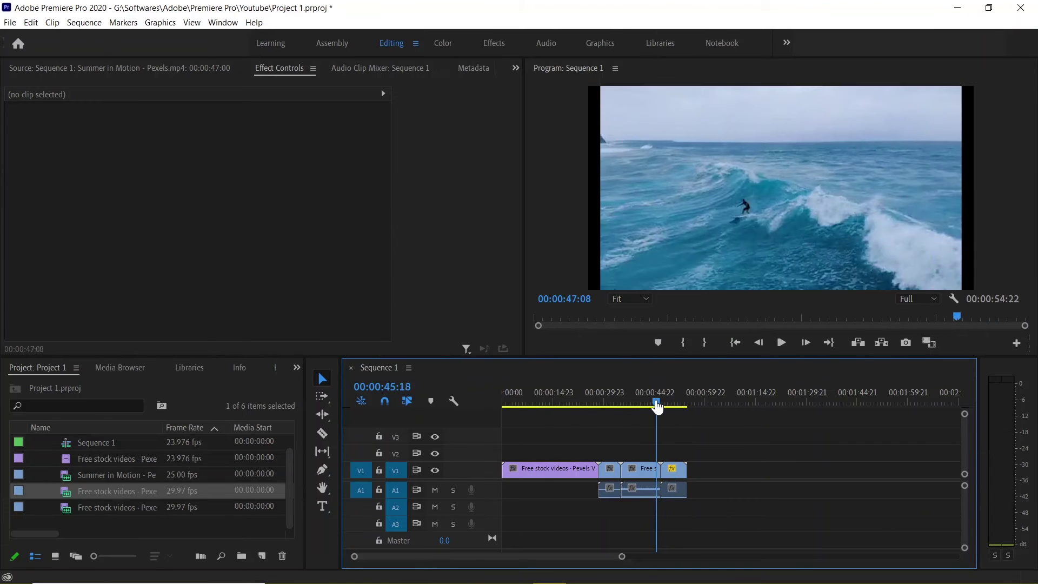
{"action": "left_click_drag", "start_coordinate": [660, 406], "coordinate": [674, 408]}
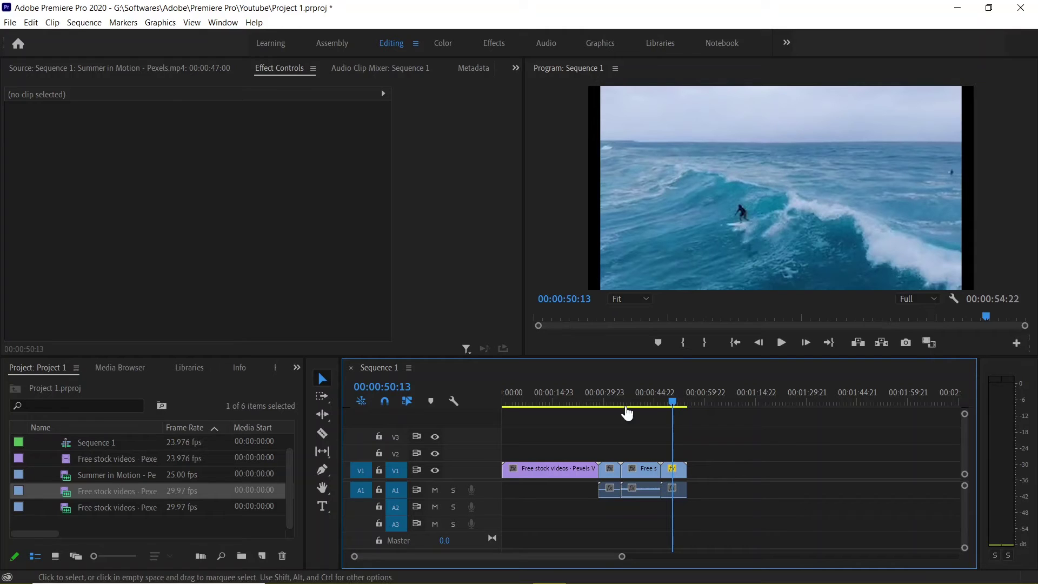
Start a new sequence from the project and display its detailed settings.
{"action": "left_click", "coordinate": [238, 537]}
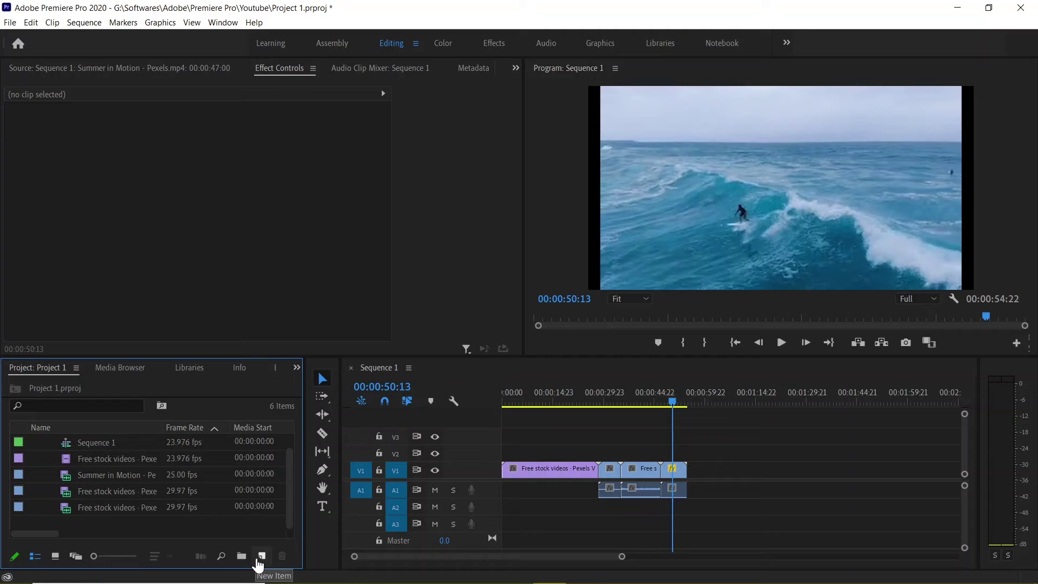
{"action": "left_click", "coordinate": [262, 557]}
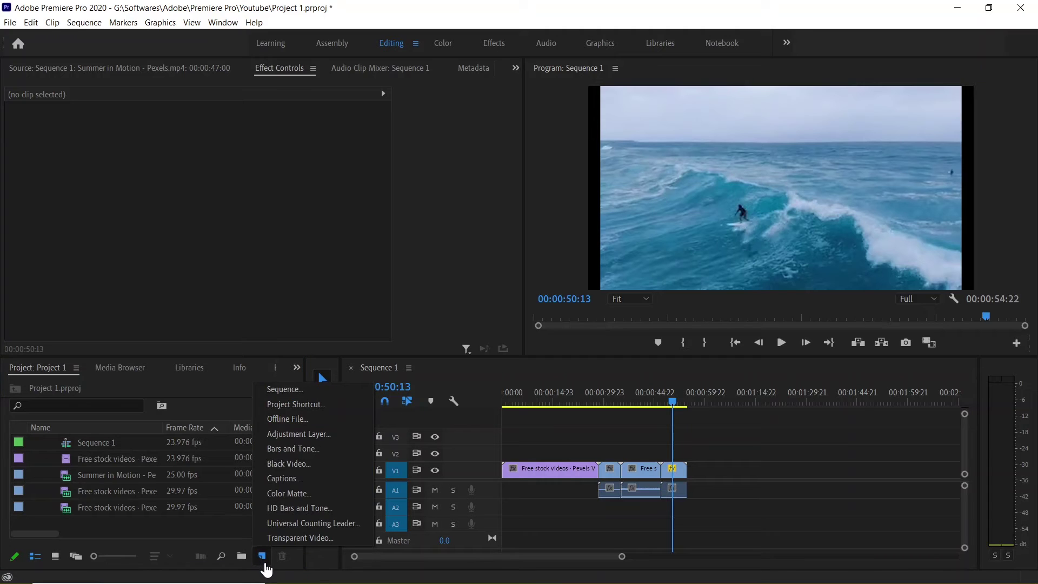
{"action": "left_click", "coordinate": [306, 392]}
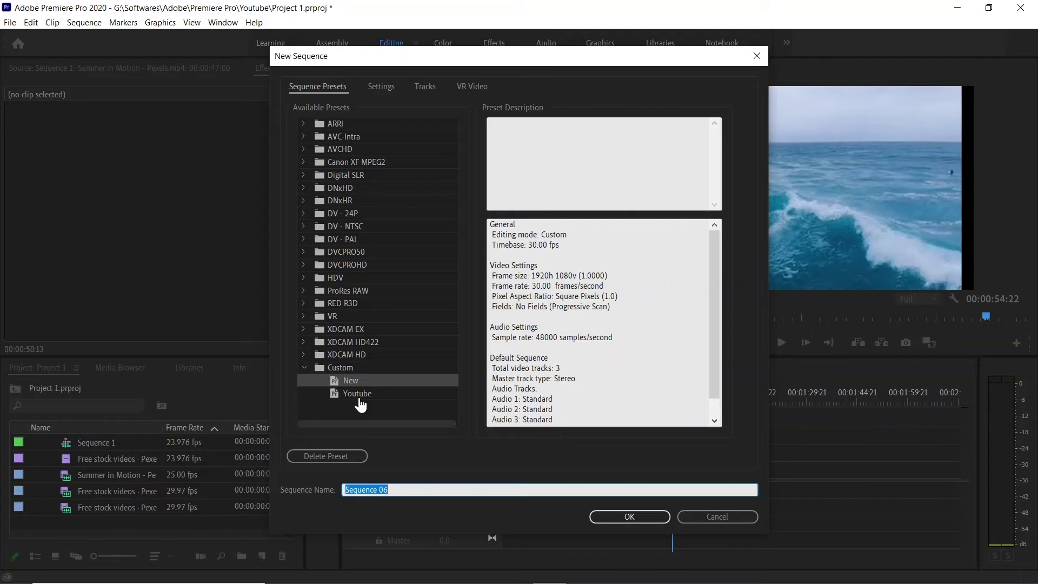
{"action": "left_click", "coordinate": [383, 88]}
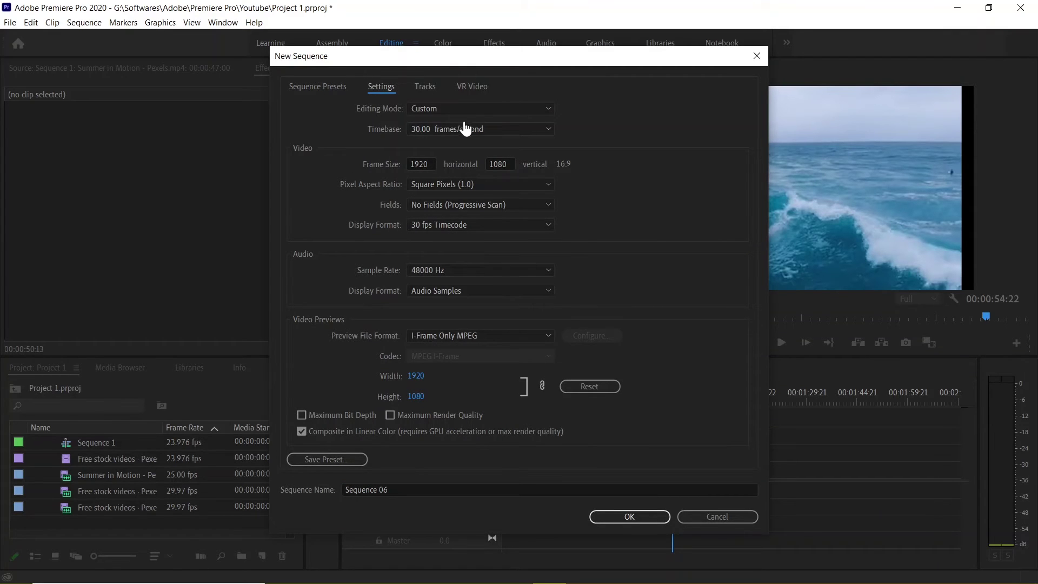
{"action": "left_click", "coordinate": [319, 89]}
{"action": "left_click", "coordinate": [373, 90]}
Review the timebase and editing mode choices offered for the new sequence.
{"action": "left_click", "coordinate": [529, 139]}
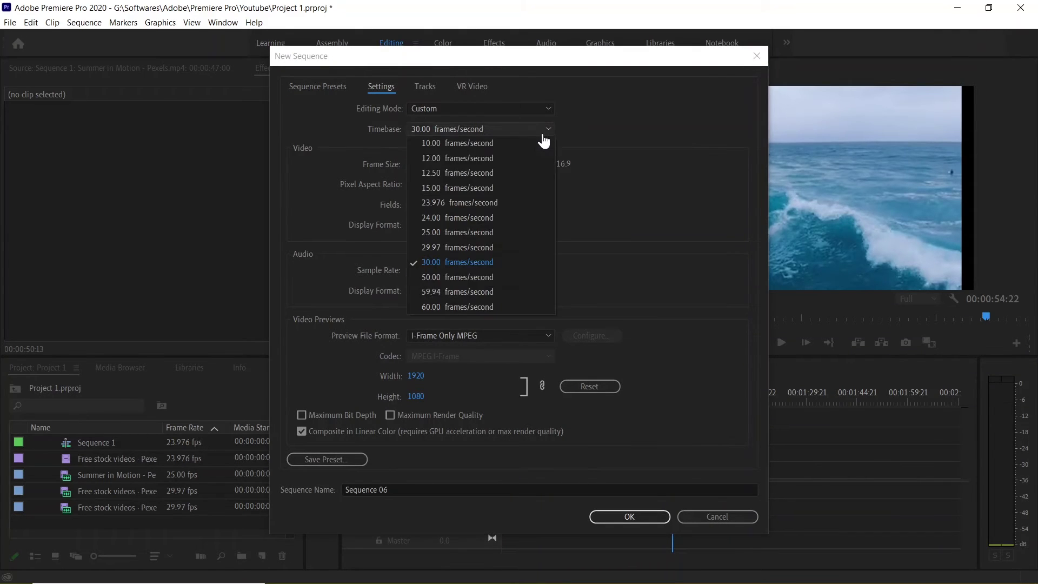
{"action": "left_click", "coordinate": [521, 129]}
{"action": "left_click", "coordinate": [518, 111]}
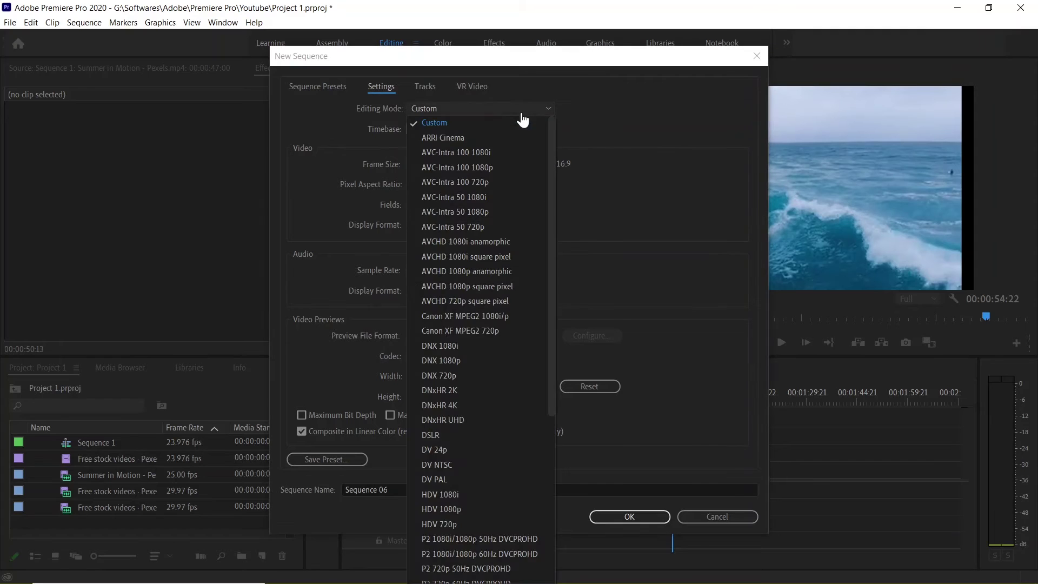
{"action": "left_click", "coordinate": [687, 139]}
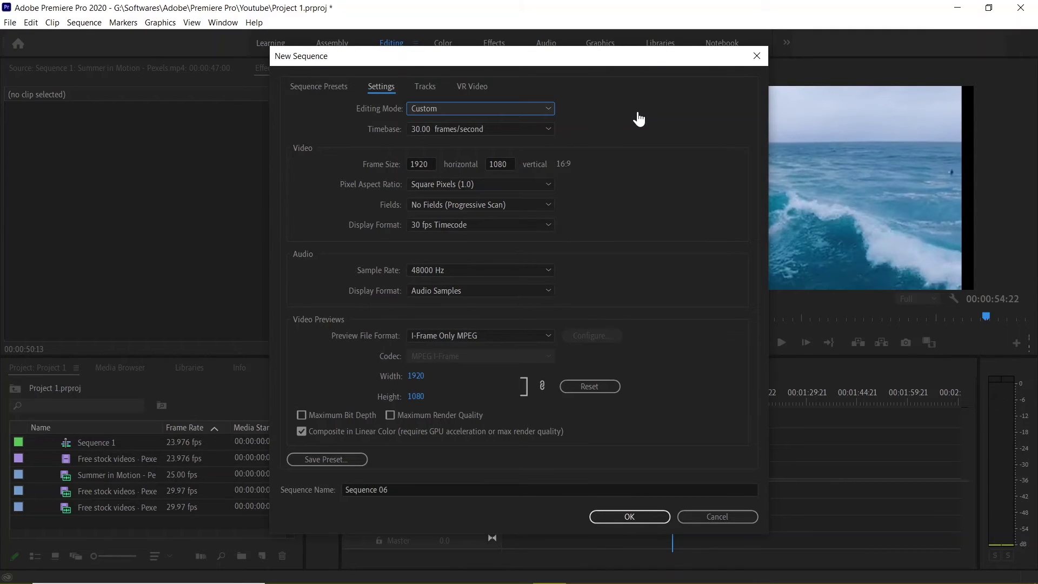
{"action": "left_click", "coordinate": [317, 88]}
{"action": "left_click", "coordinate": [374, 92]}
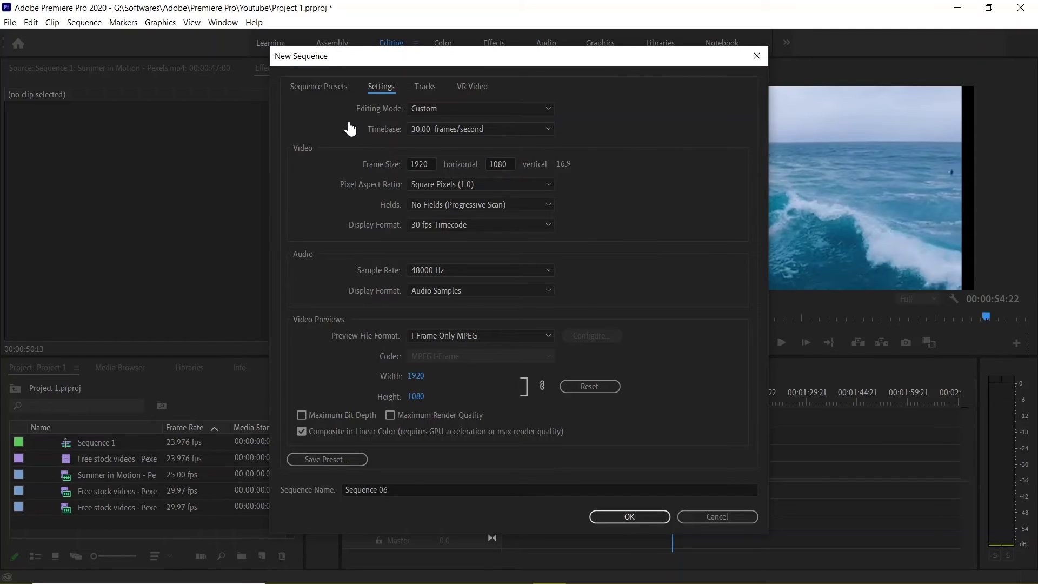
Use the Custom editing mode with a timebase of 30.00 frames/second for the new sequence.
{"action": "left_click", "coordinate": [530, 108]}
{"action": "left_click", "coordinate": [503, 128]}
{"action": "left_click", "coordinate": [514, 132]}
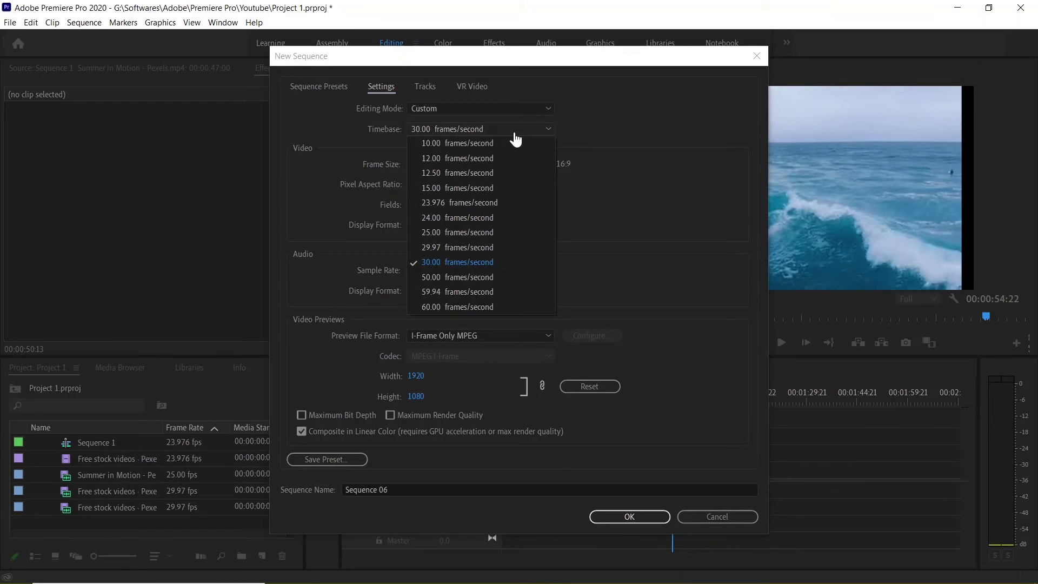
{"action": "left_click", "coordinate": [470, 265]}
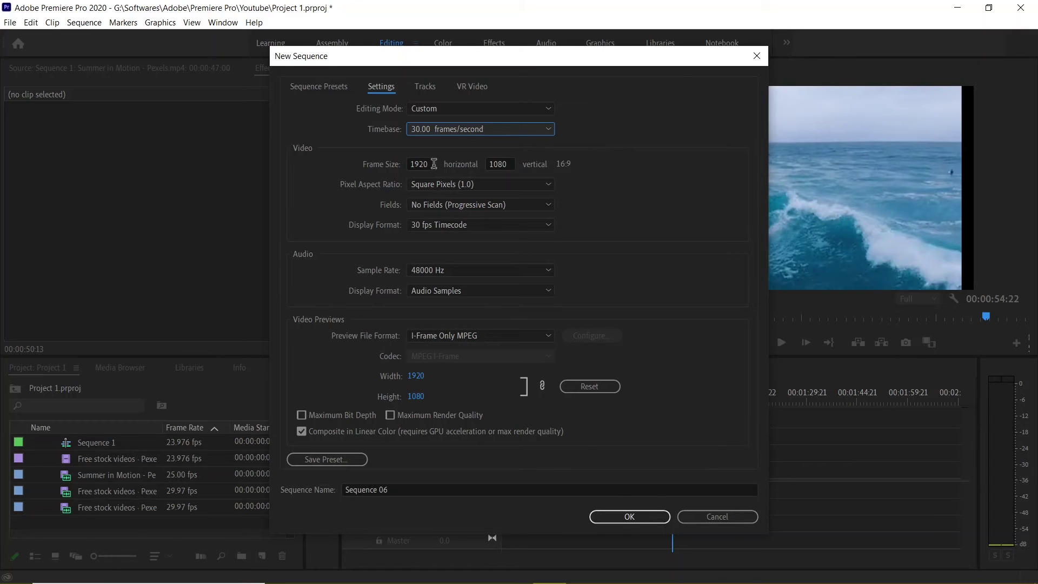
Set the new sequence's frame size to 1920 horizontal by 1080 vertical.
{"action": "left_click_drag", "start_coordinate": [434, 163], "coordinate": [409, 163]}
{"action": "left_click", "coordinate": [507, 164]}
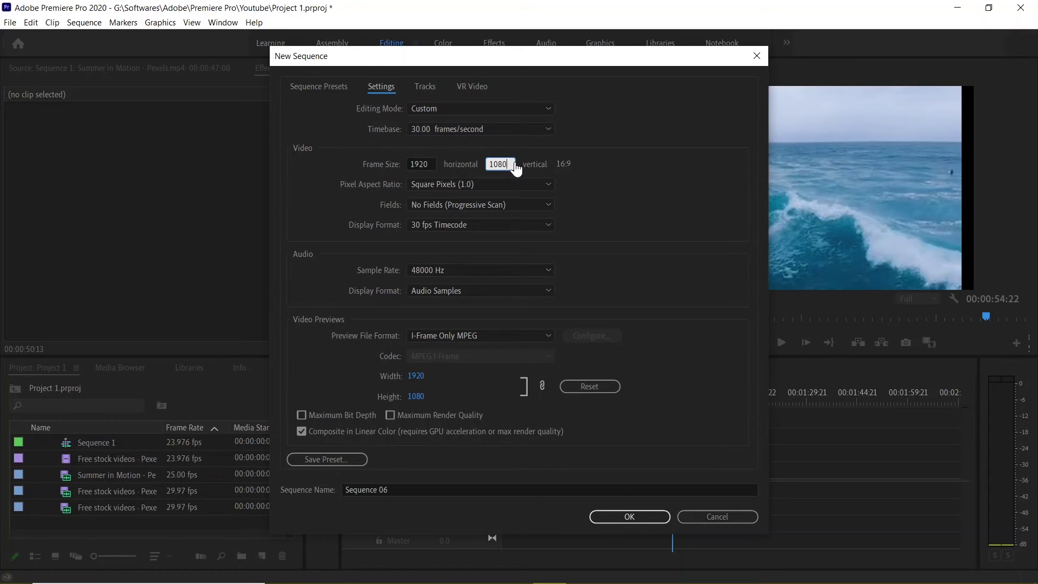
{"action": "left_click", "coordinate": [556, 166]}
{"action": "left_click", "coordinate": [510, 164]}
{"action": "key", "text": "Return"}
{"action": "left_click", "coordinate": [411, 164]}
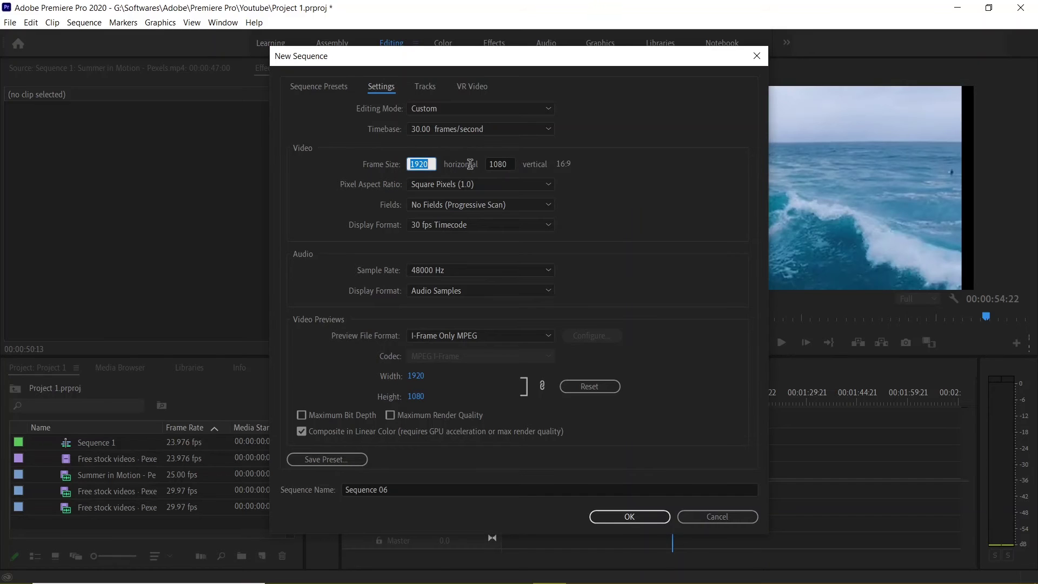
{"action": "left_click", "coordinate": [490, 166]}
{"action": "key", "text": "Return"}
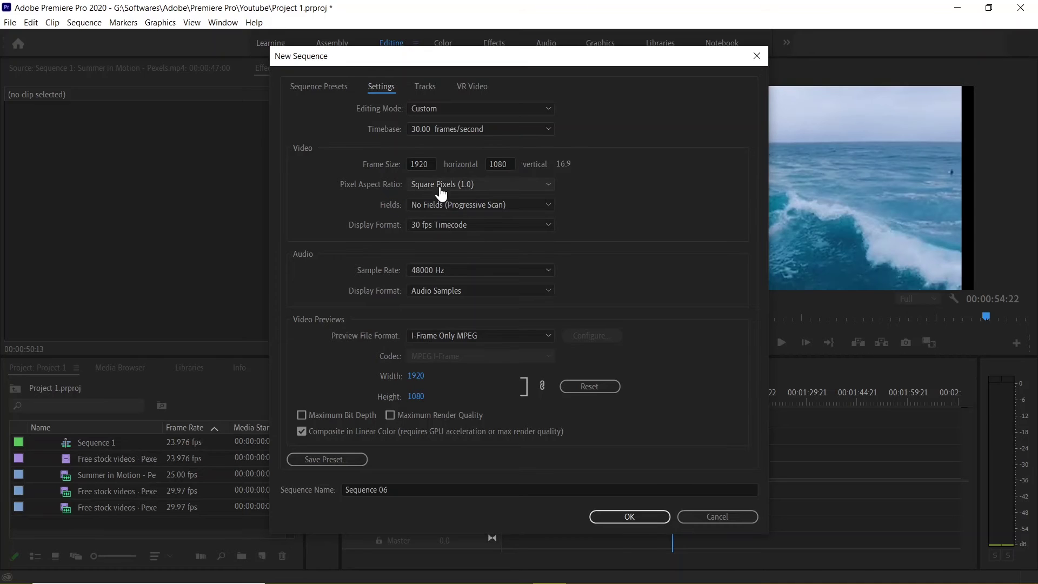
Set the video to Square Pixels (1.0), No Fields (Progressive Scan) and the 30 fps Timecode display format.
{"action": "left_click", "coordinate": [480, 186]}
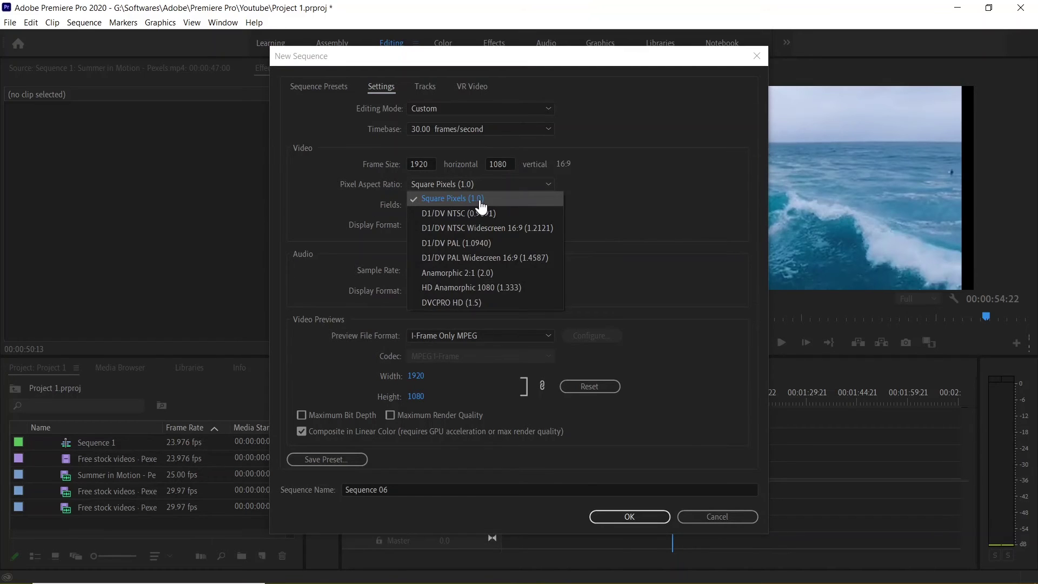
{"action": "left_click", "coordinate": [480, 200]}
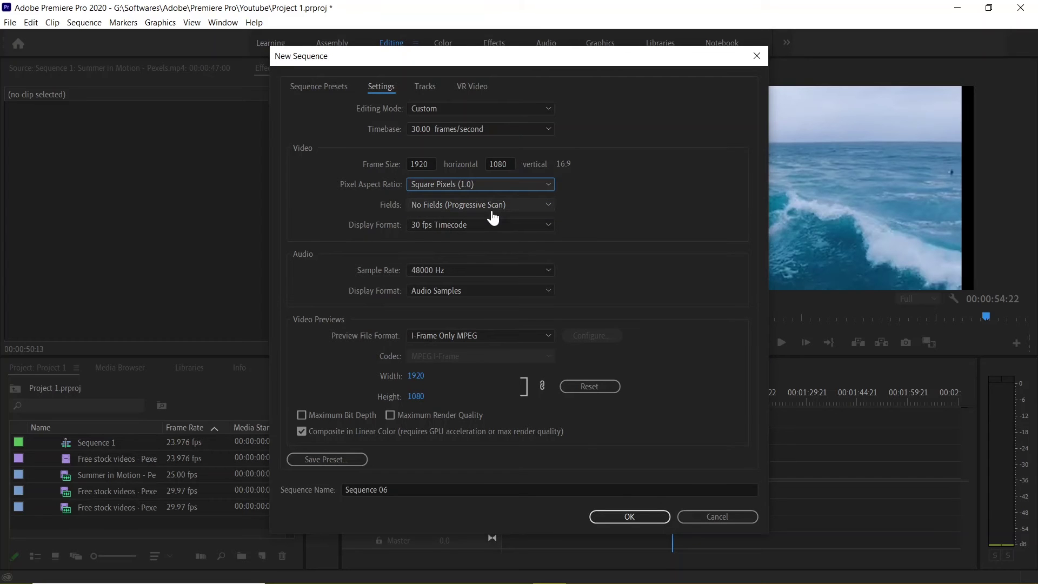
{"action": "left_click", "coordinate": [494, 215]}
{"action": "left_click", "coordinate": [510, 216]}
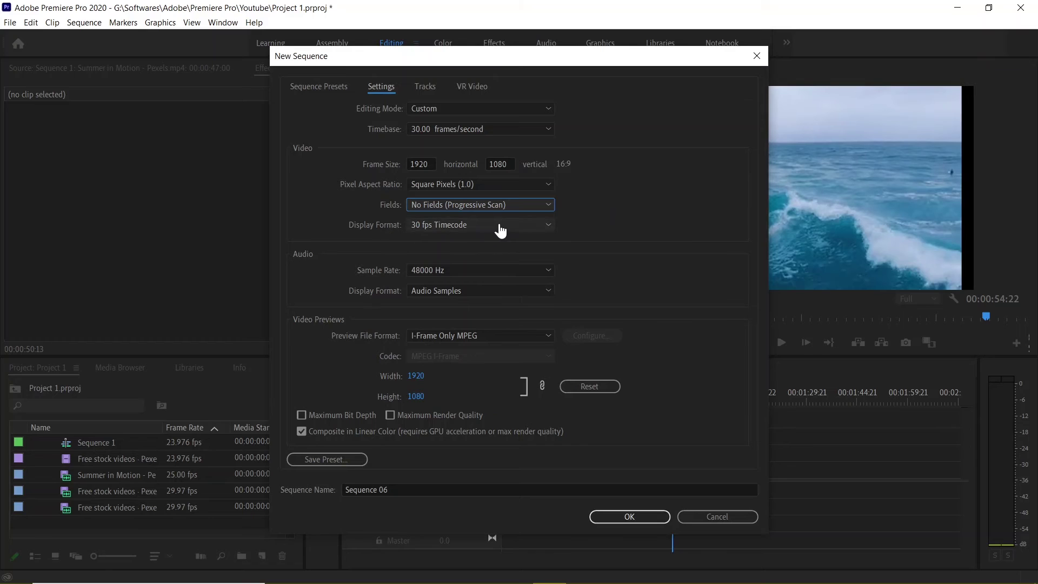
{"action": "left_click", "coordinate": [493, 226]}
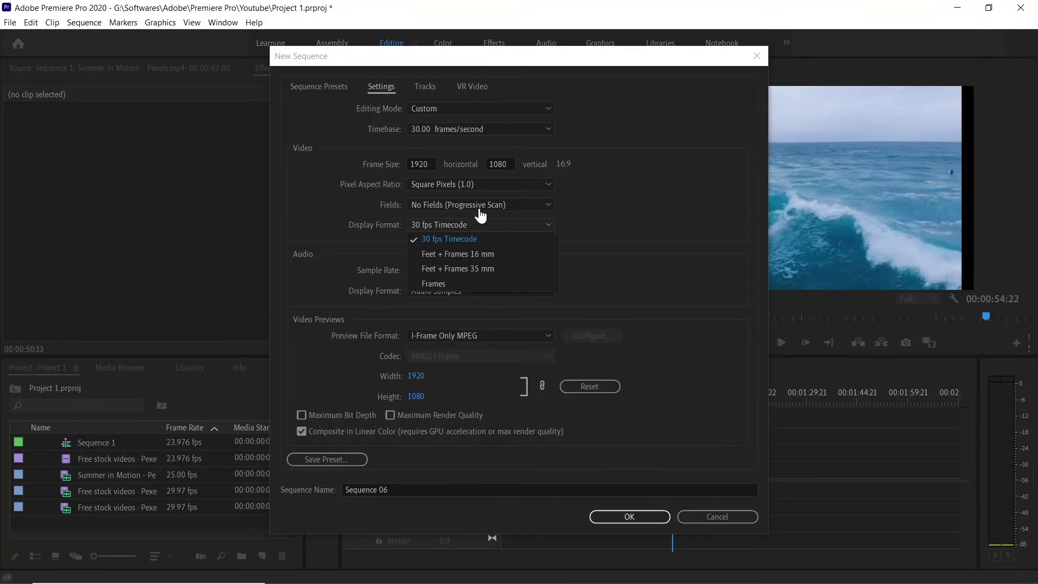
{"action": "left_click", "coordinate": [482, 239]}
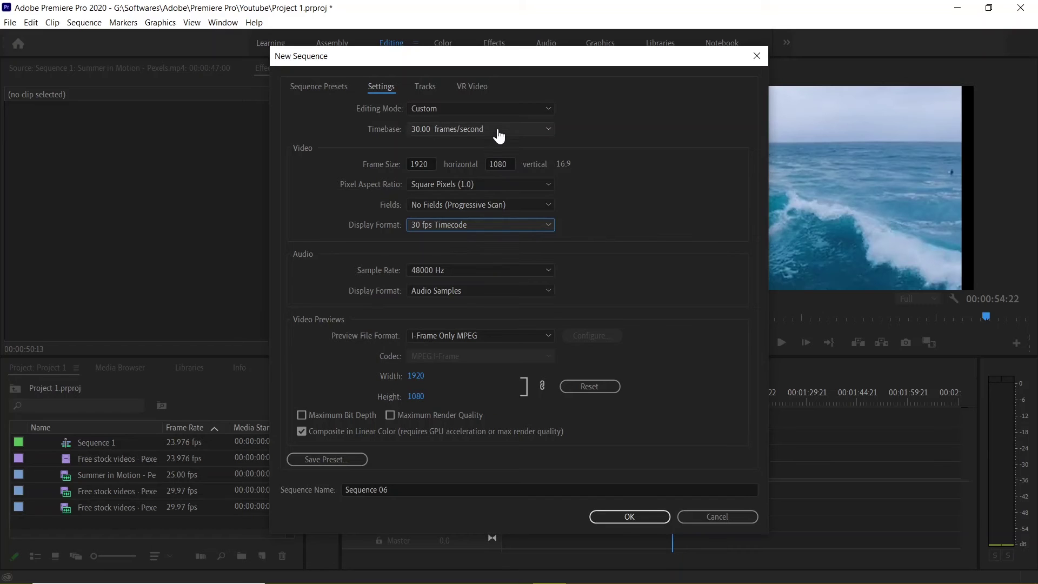
Try a timebase of 60.00 frames/second and return it to 30.00 frames/second.
{"action": "left_click", "coordinate": [498, 130]}
{"action": "left_click", "coordinate": [458, 307]}
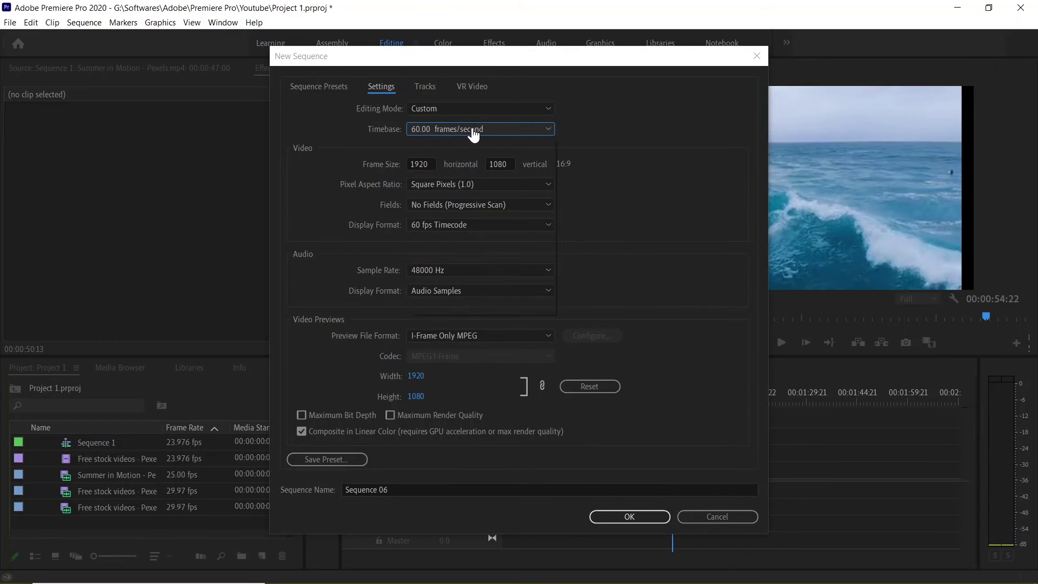
{"action": "left_click", "coordinate": [475, 131]}
{"action": "left_click", "coordinate": [459, 263]}
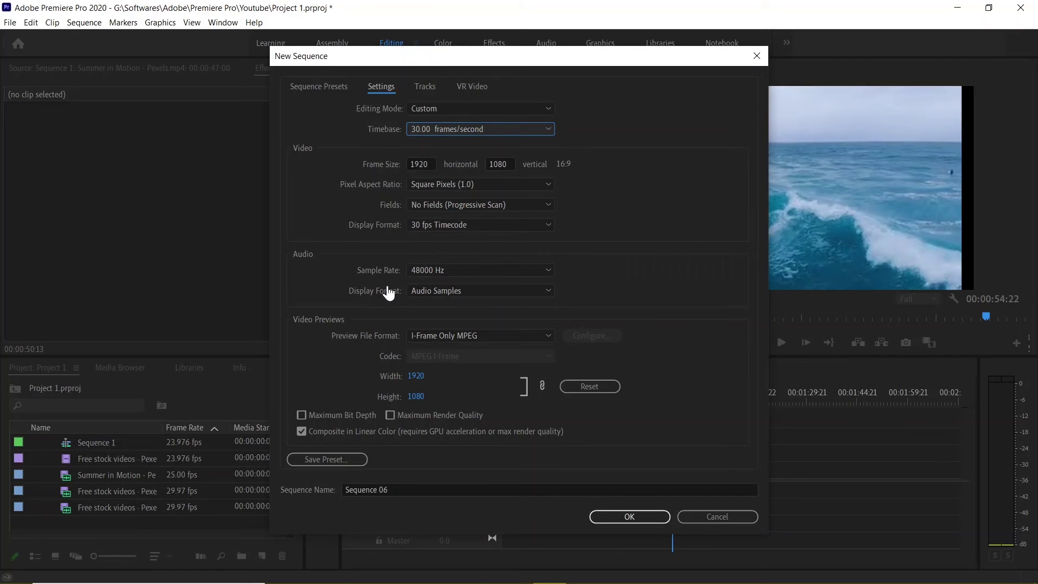
Set the audio to 48000 Hz with Audio Samples display, and the preview file format to I-Frame Only MPEG.
{"action": "left_click", "coordinate": [509, 271]}
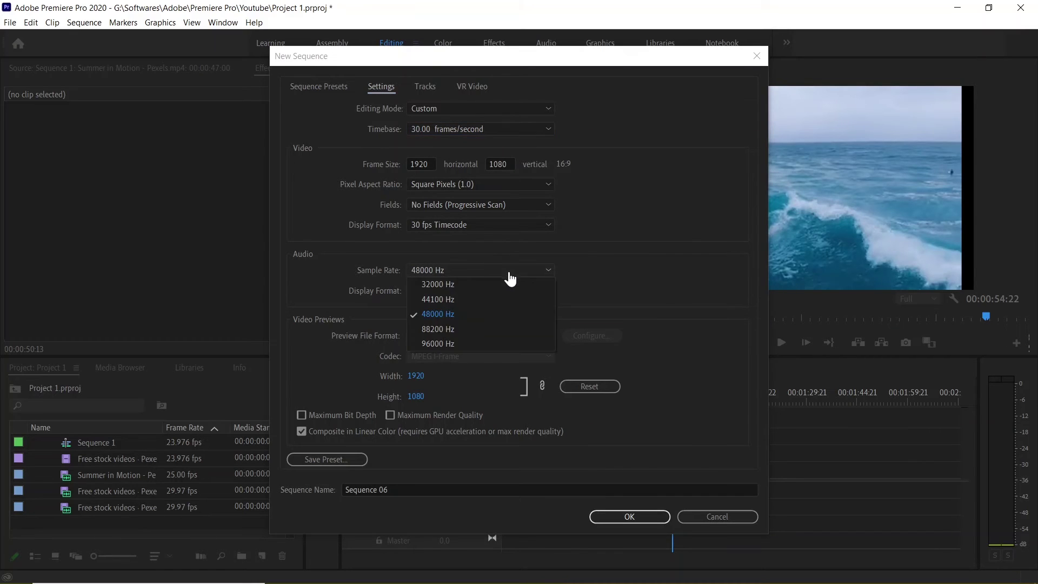
{"action": "left_click", "coordinate": [471, 323]}
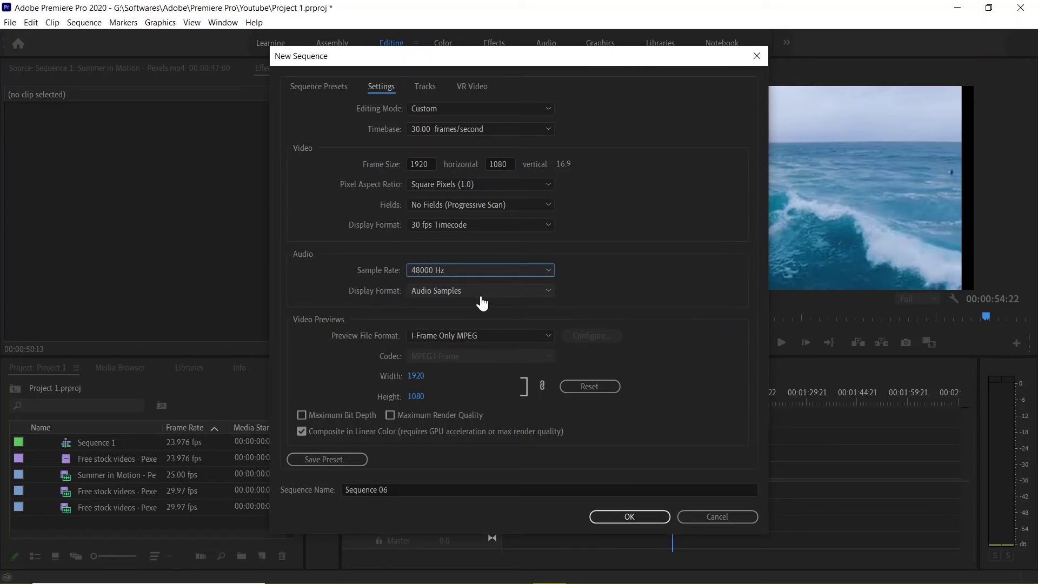
{"action": "left_click", "coordinate": [479, 295]}
{"action": "left_click", "coordinate": [479, 302]}
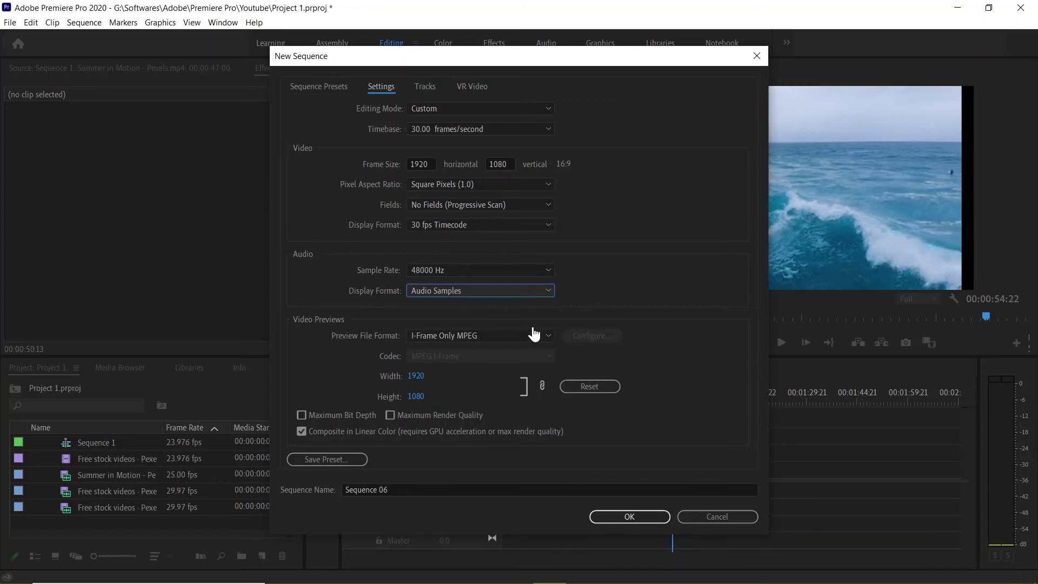
{"action": "left_click", "coordinate": [485, 338]}
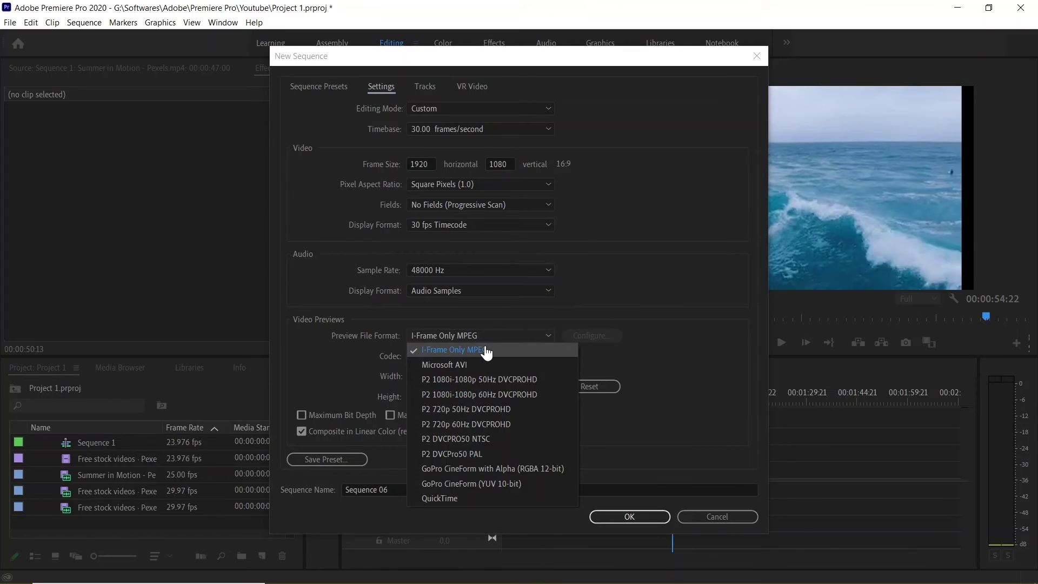
{"action": "left_click", "coordinate": [486, 352]}
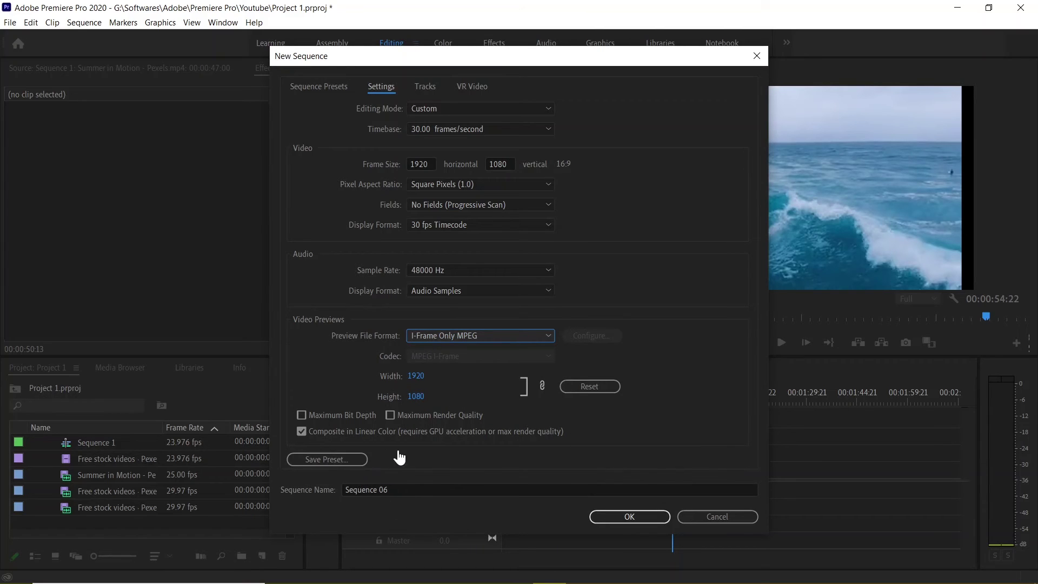
Name the new sequence Sequence 2 and save its settings as a custom preset also named Sequence 2.
{"action": "left_click", "coordinate": [374, 490]}
{"action": "type", "text": "Sequ"}
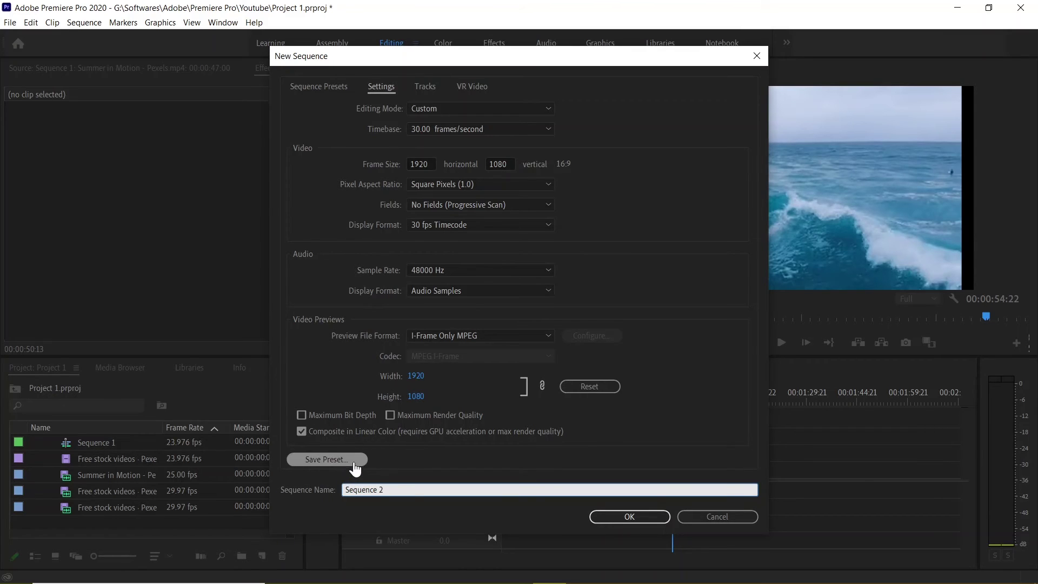
{"action": "left_click", "coordinate": [347, 461]}
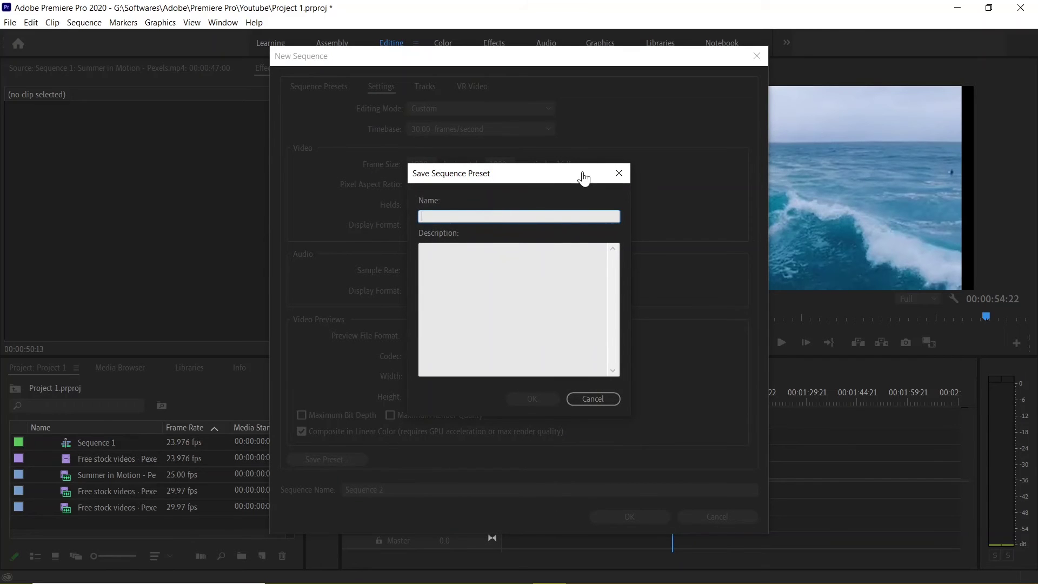
{"action": "type", "text": "S"}
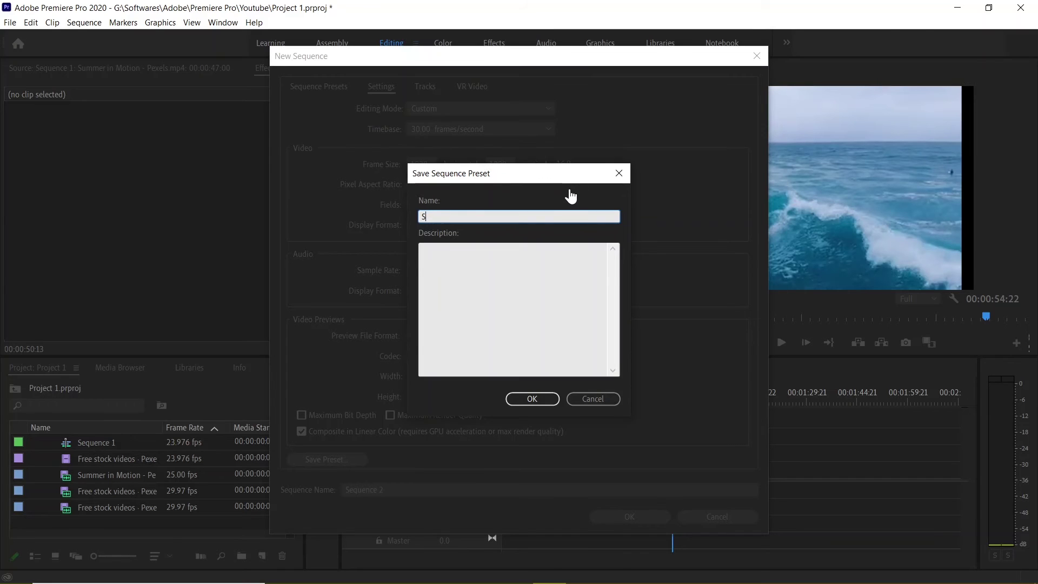
{"action": "type", "text": "equence 2"}
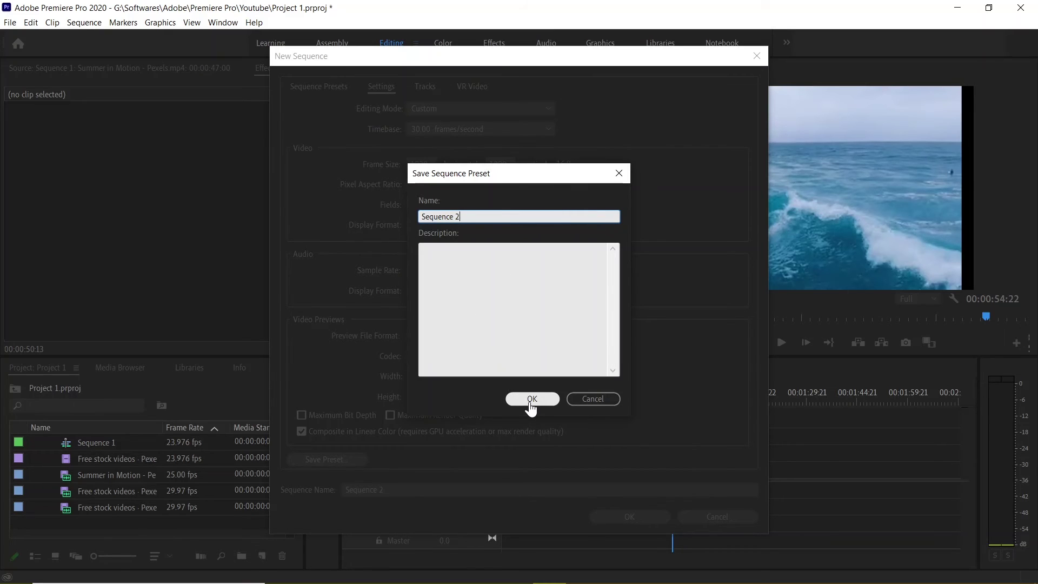
{"action": "left_click", "coordinate": [532, 400]}
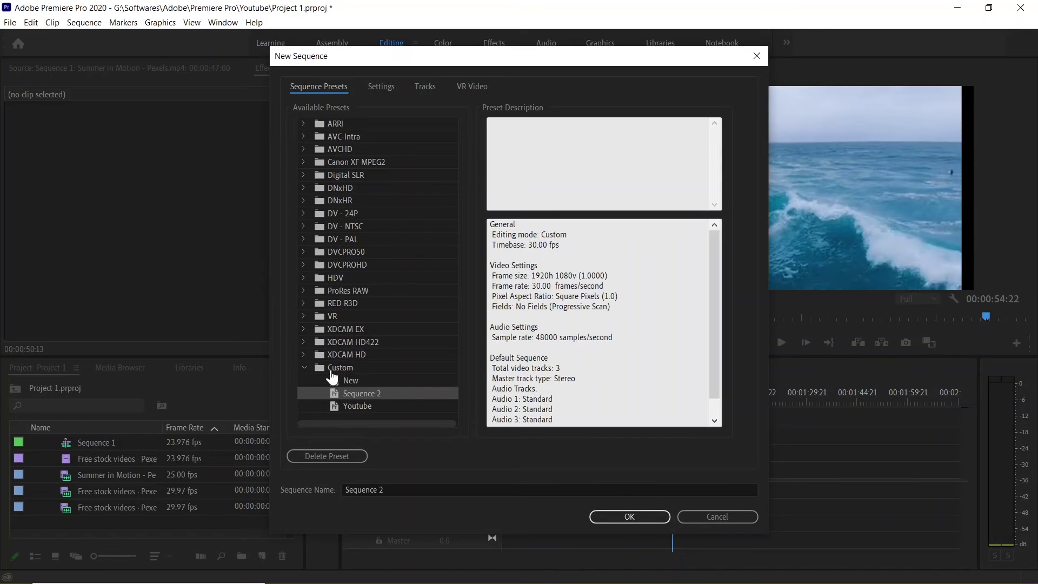
Create the sequence from the saved preset and place the four project video clips end to end on track V2.
{"action": "key", "text": "Return"}
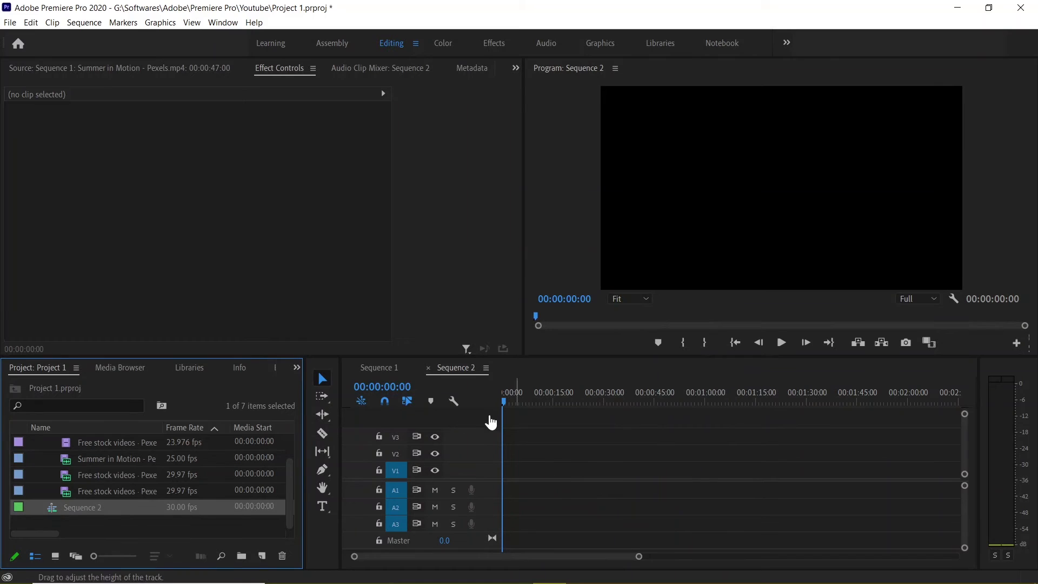
{"action": "left_click", "coordinate": [456, 373]}
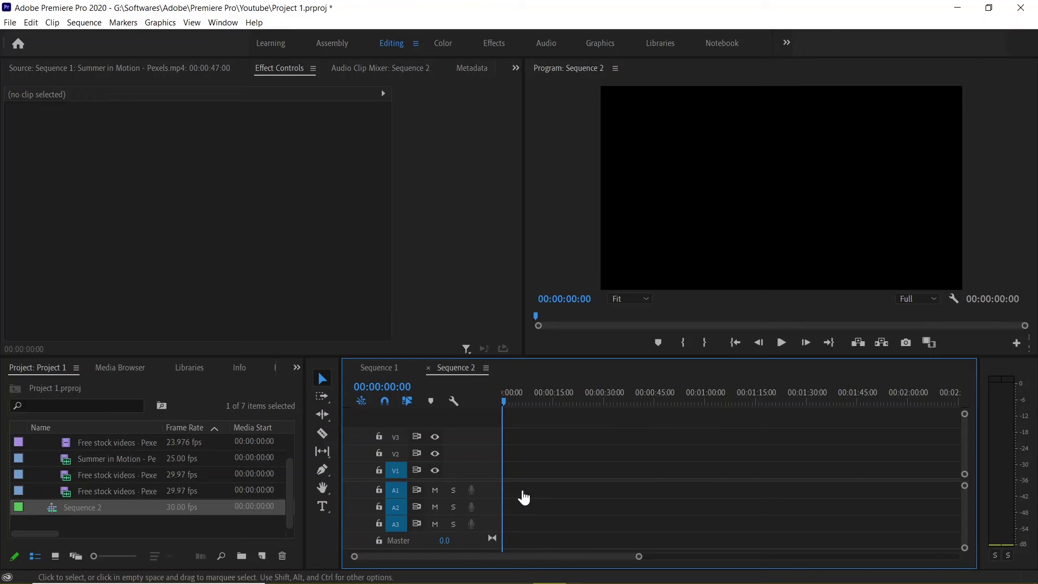
{"action": "left_click", "coordinate": [120, 479]}
{"action": "scroll", "coordinate": [111, 484], "scroll_direction": "up", "scroll_amount": 1}
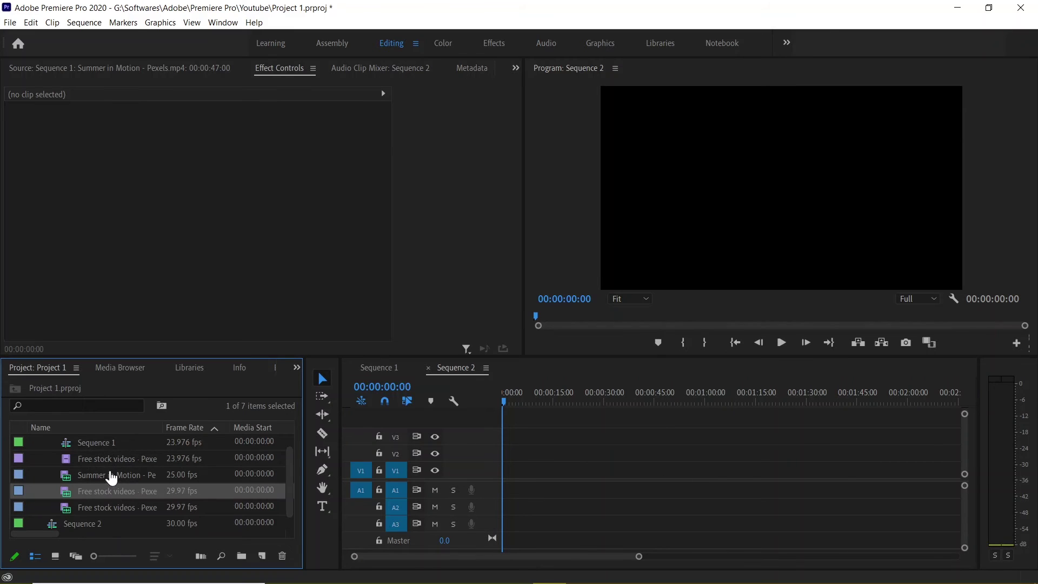
{"action": "left_click", "coordinate": [103, 461]}
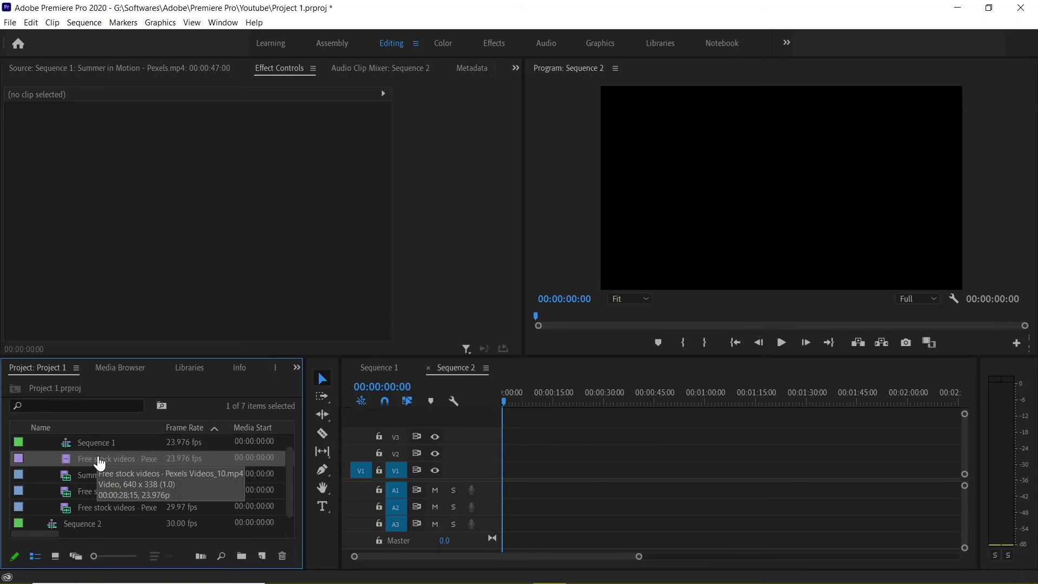
{"action": "left_click_drag", "start_coordinate": [89, 469], "coordinate": [511, 454]}
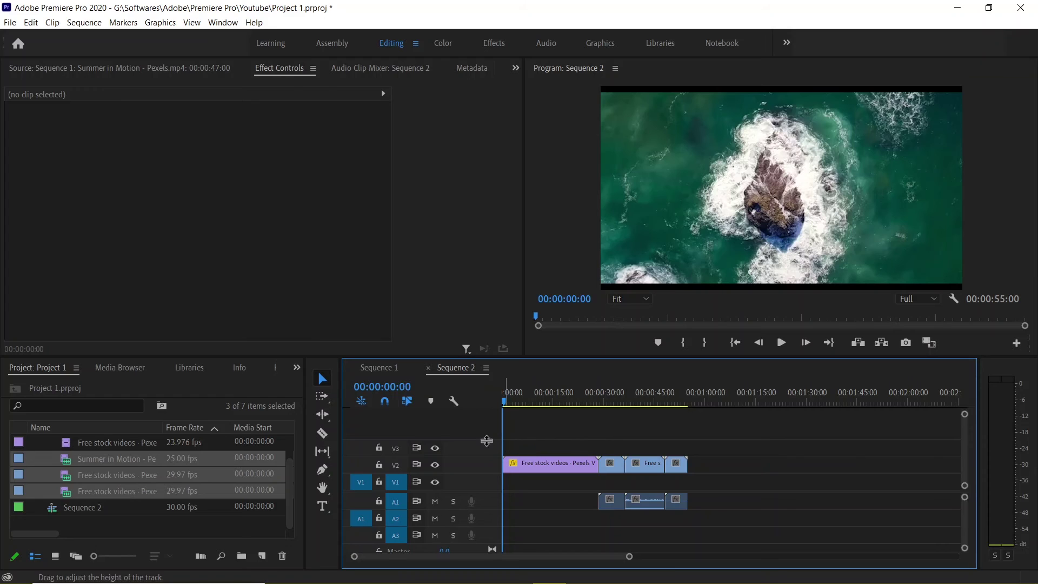
{"action": "left_click", "coordinate": [142, 525]}
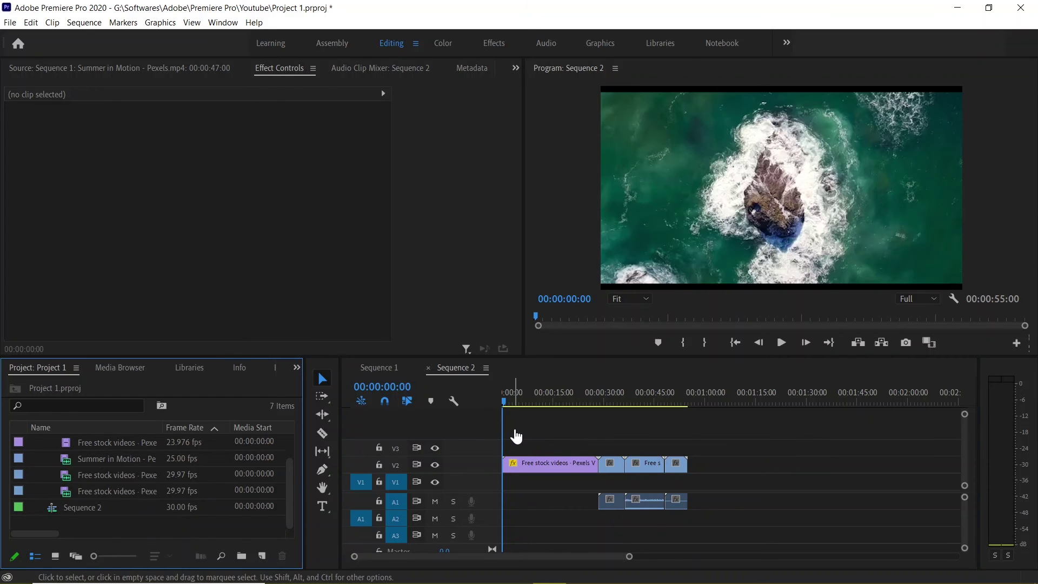
{"action": "left_click_drag", "start_coordinate": [514, 430], "coordinate": [696, 522]}
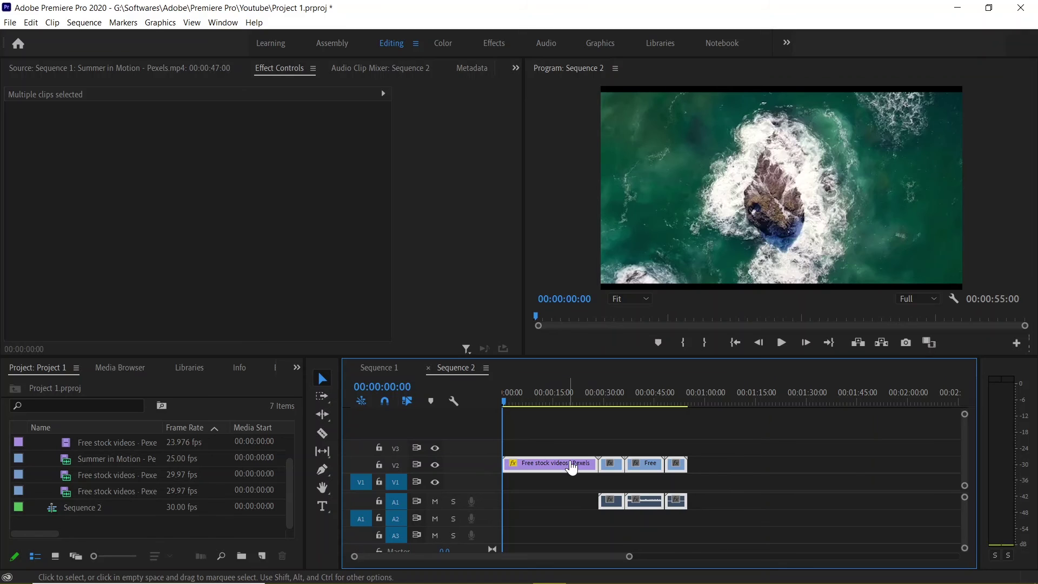
{"action": "right_click", "coordinate": [573, 469]}
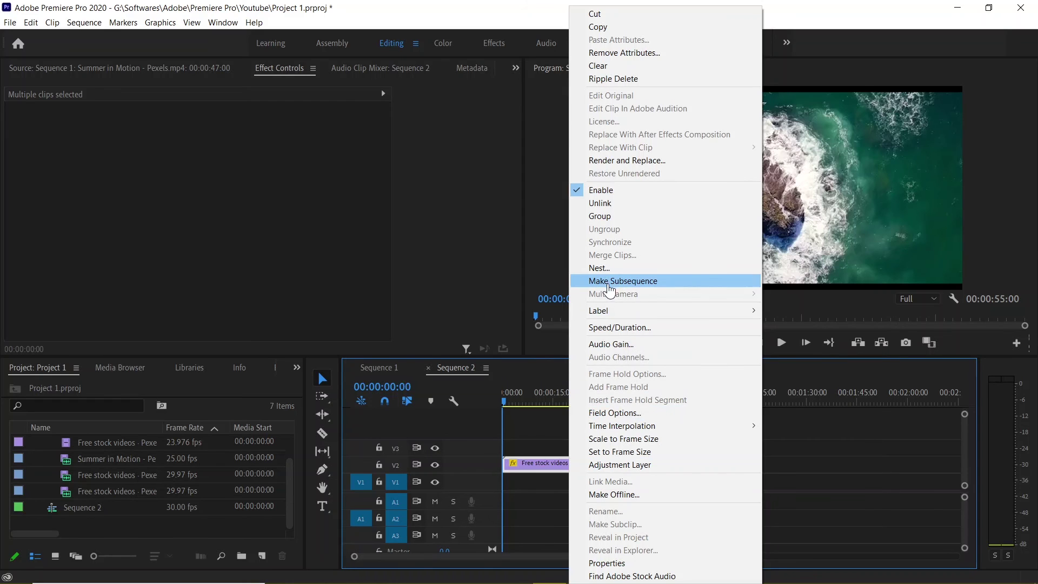
{"action": "left_click", "coordinate": [541, 433]}
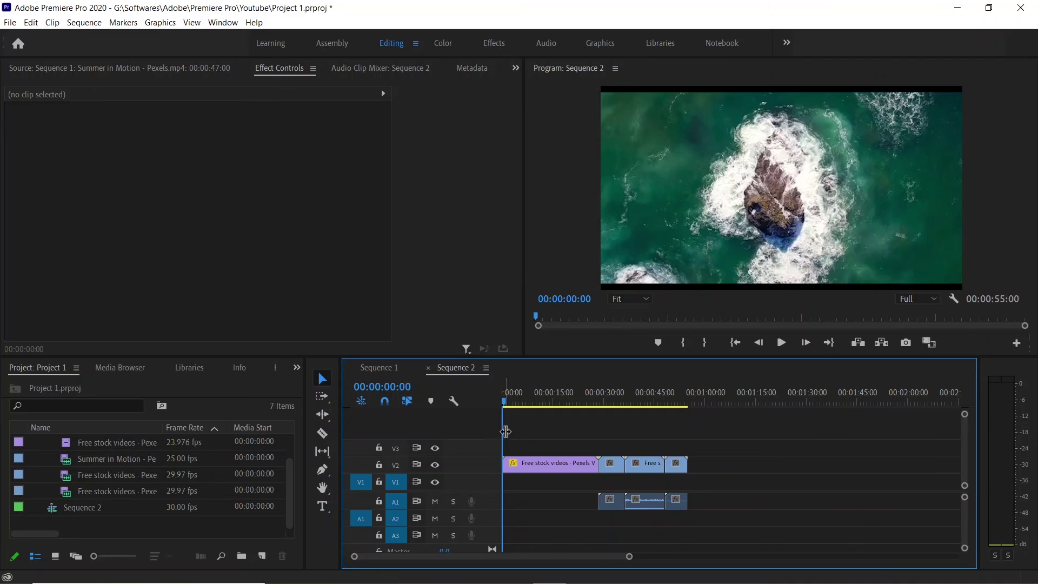
Nest all the clips in the Sequence 2 timeline into a single nested sequence, keeping the default name.
{"action": "left_click_drag", "start_coordinate": [519, 430], "coordinate": [695, 514]}
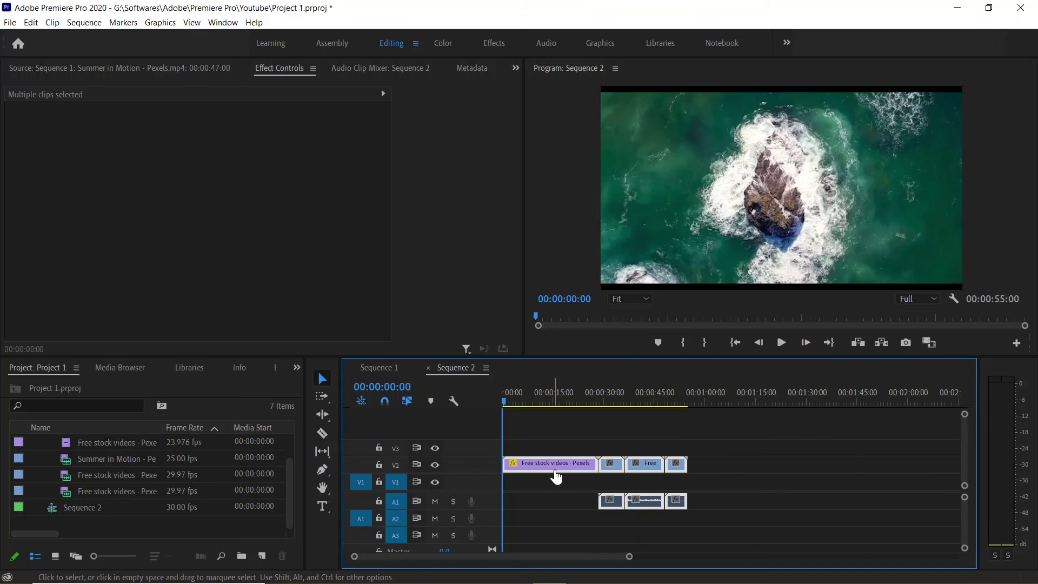
{"action": "right_click", "coordinate": [557, 472]}
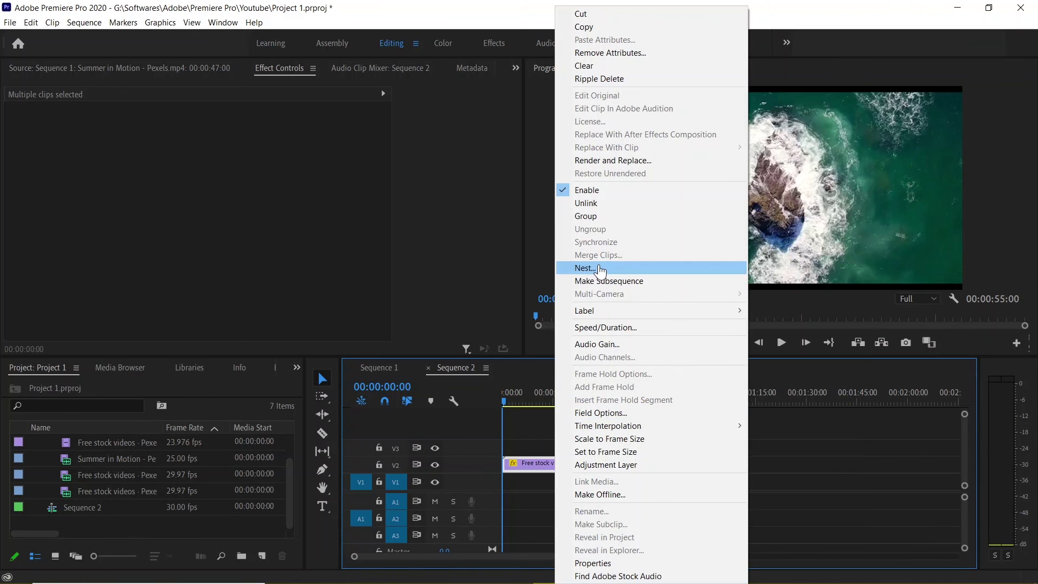
{"action": "left_click", "coordinate": [600, 268]}
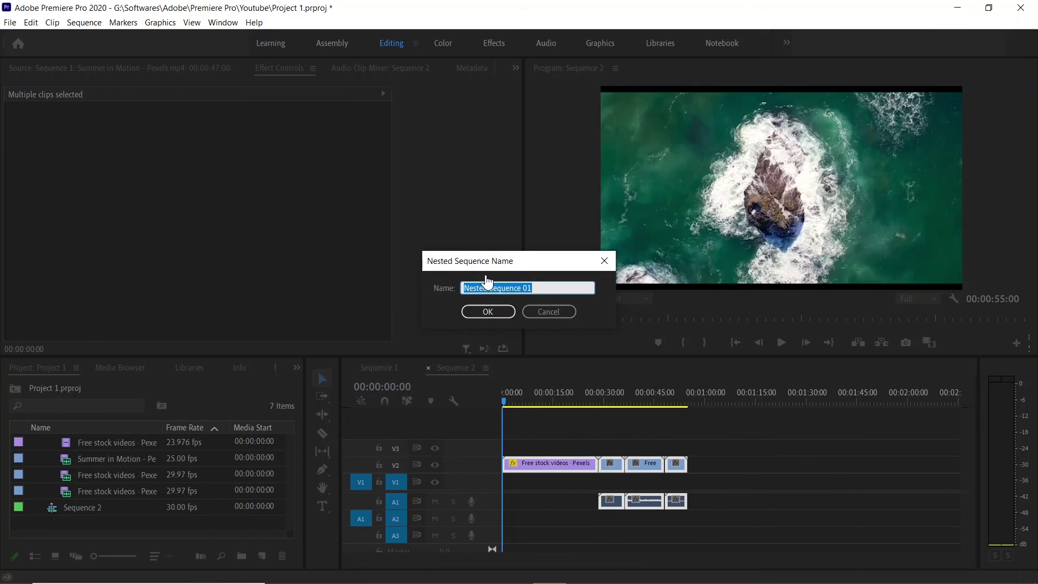
{"action": "left_click", "coordinate": [493, 318]}
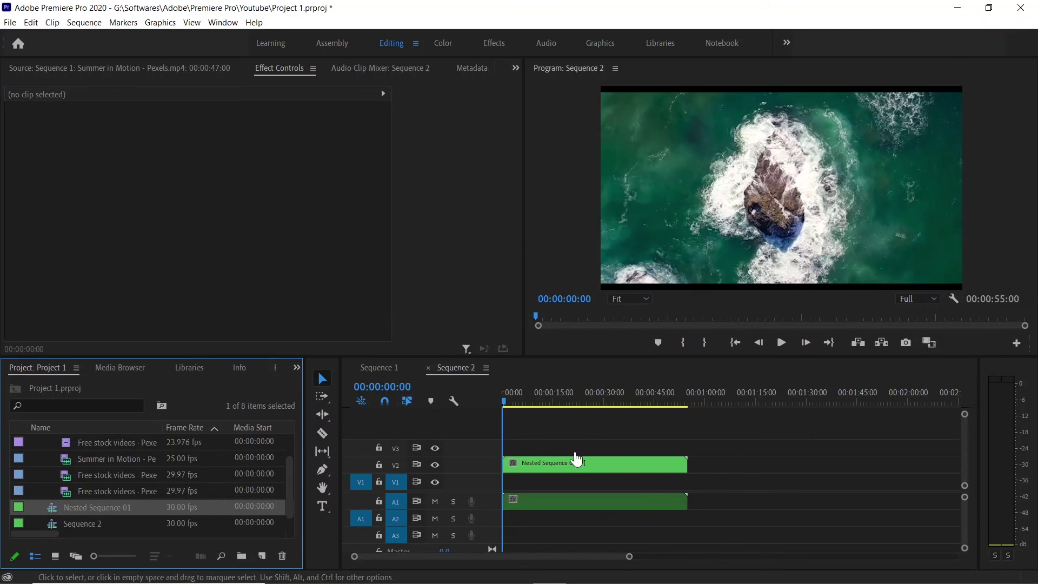
{"action": "left_click_drag", "start_coordinate": [519, 425], "coordinate": [738, 507]}
{"action": "left_click", "coordinate": [738, 507]}
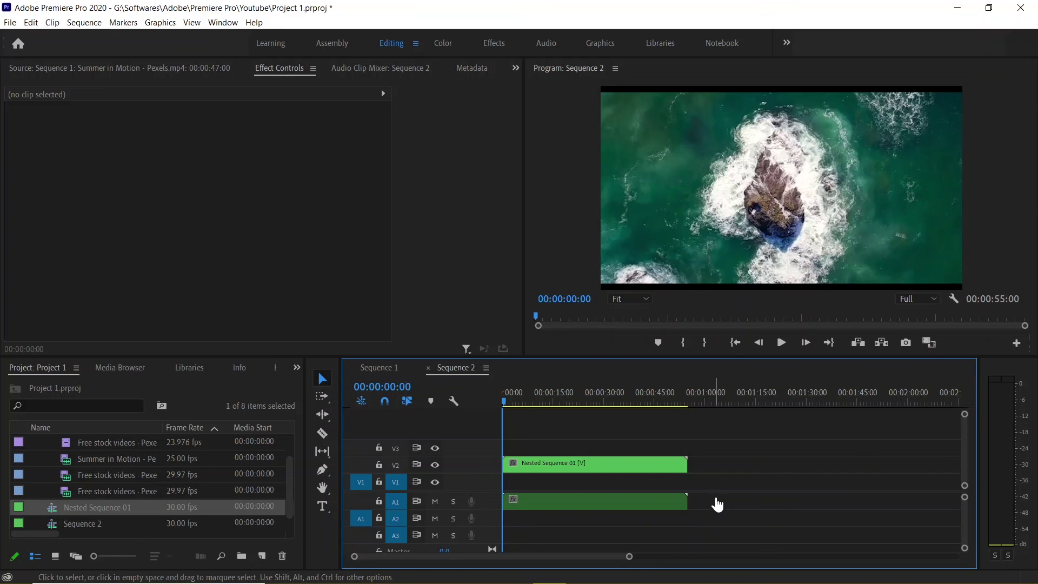
{"action": "left_click_drag", "start_coordinate": [511, 407], "coordinate": [471, 454]}
Maximize the Tools panel to fill the workspace and restore it to its docked size.
{"action": "left_click", "coordinate": [322, 372]}
{"action": "key", "text": "grave"}
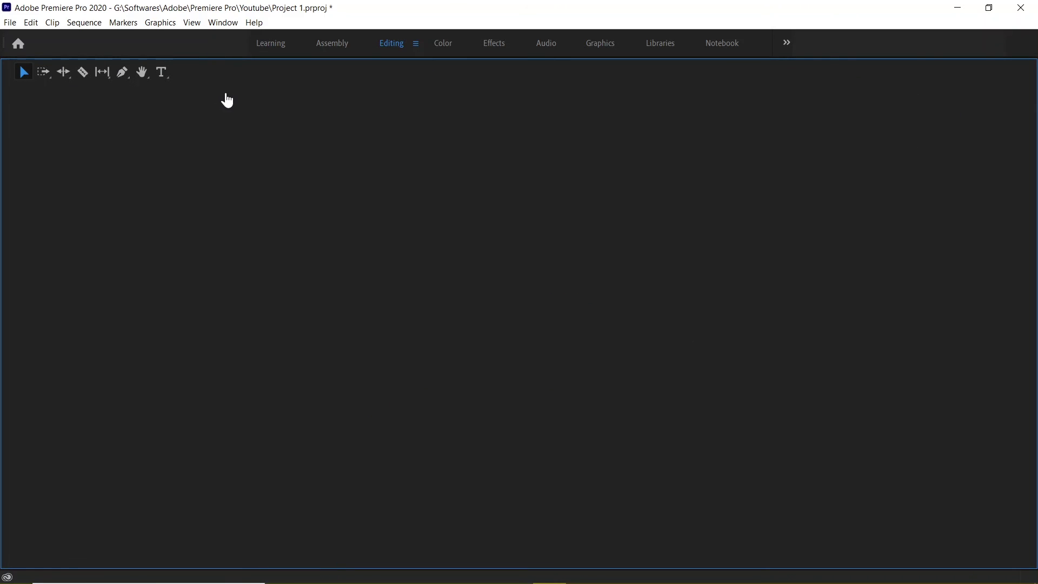
{"action": "key", "text": "grave"}
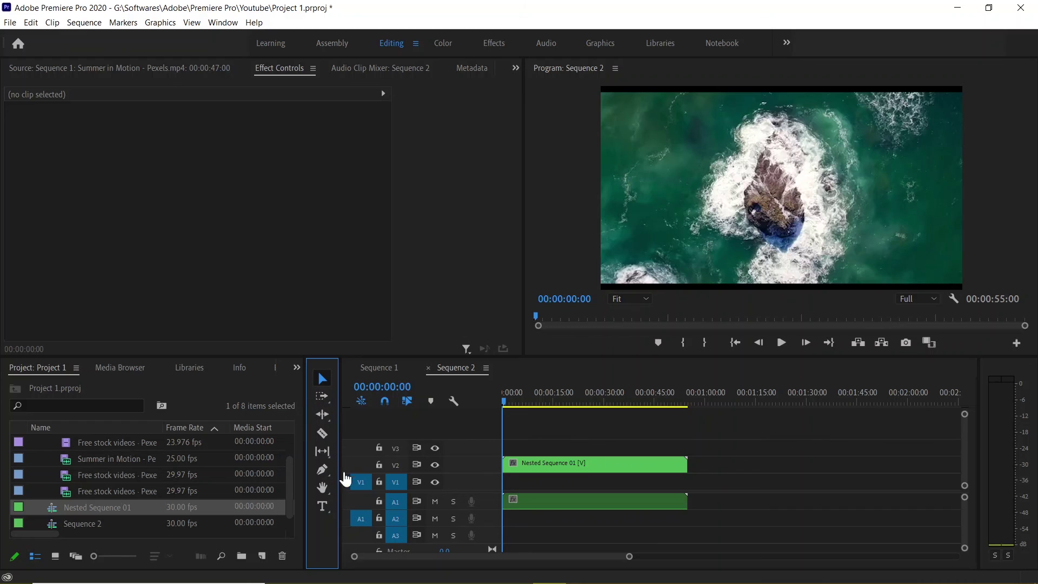